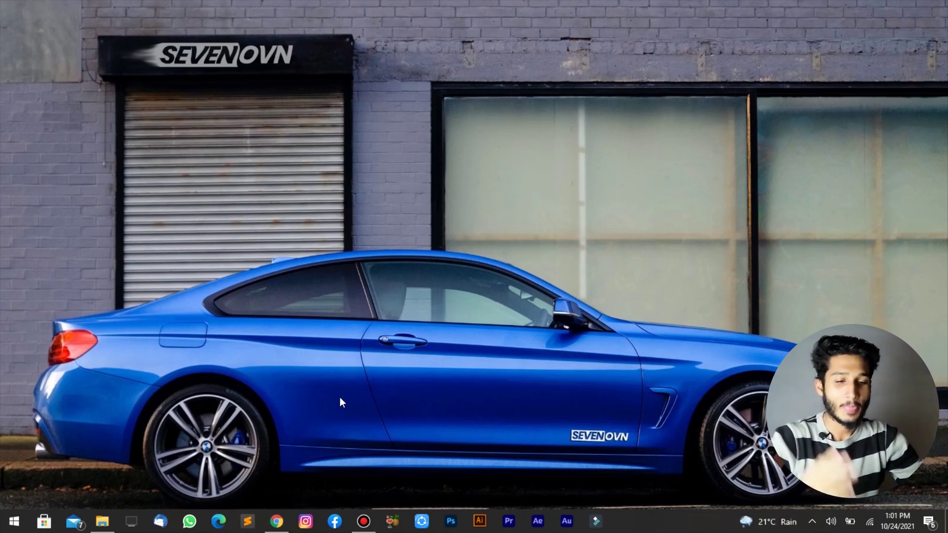
In File Explorer, navigate from the template folder back to 02 and into the poppins font folder.
click(112, 524)
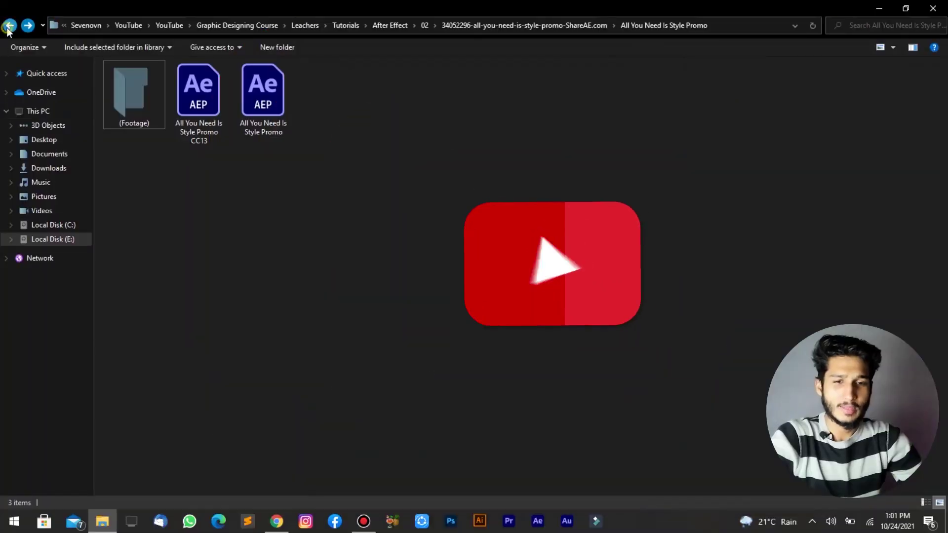
key(alt+Up)
click(10, 27)
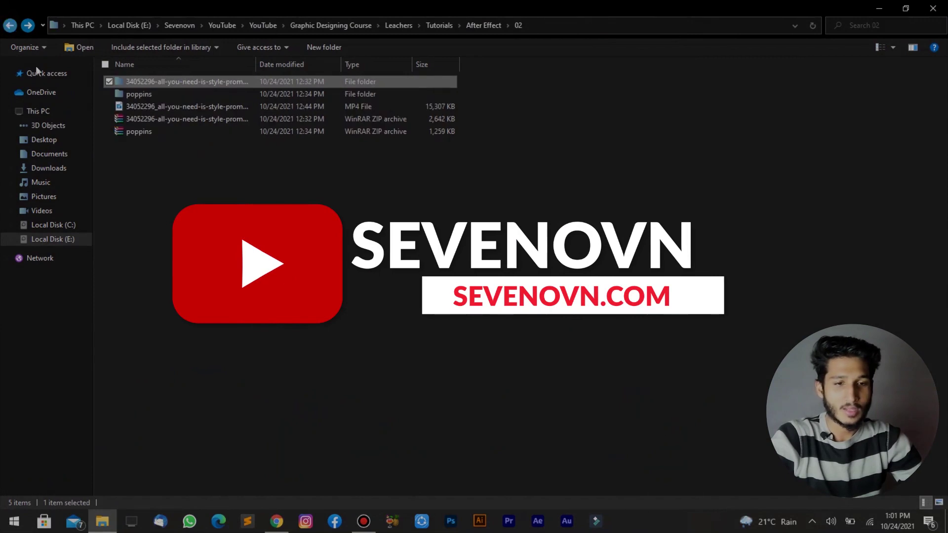
double_click(138, 95)
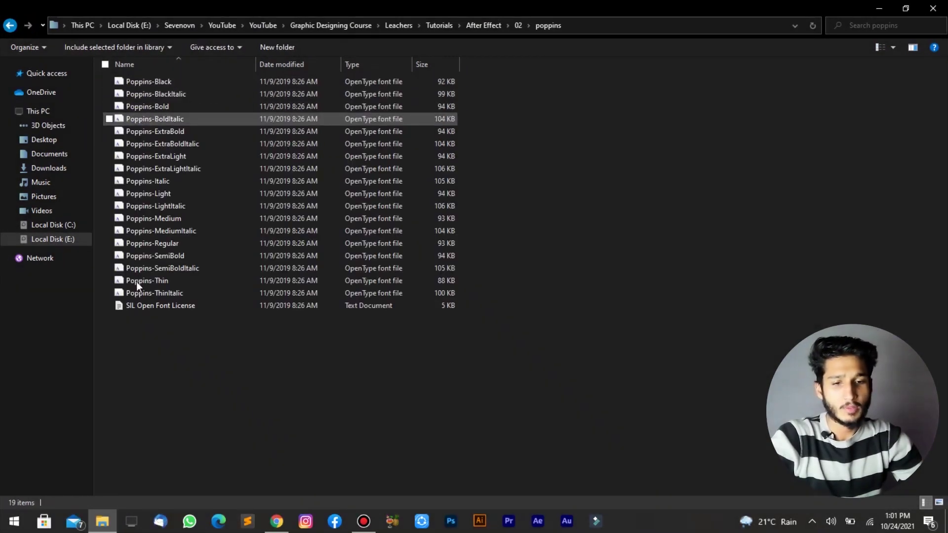
Check the Poppins-Black font file's properties, then close them.
right_click(146, 81)
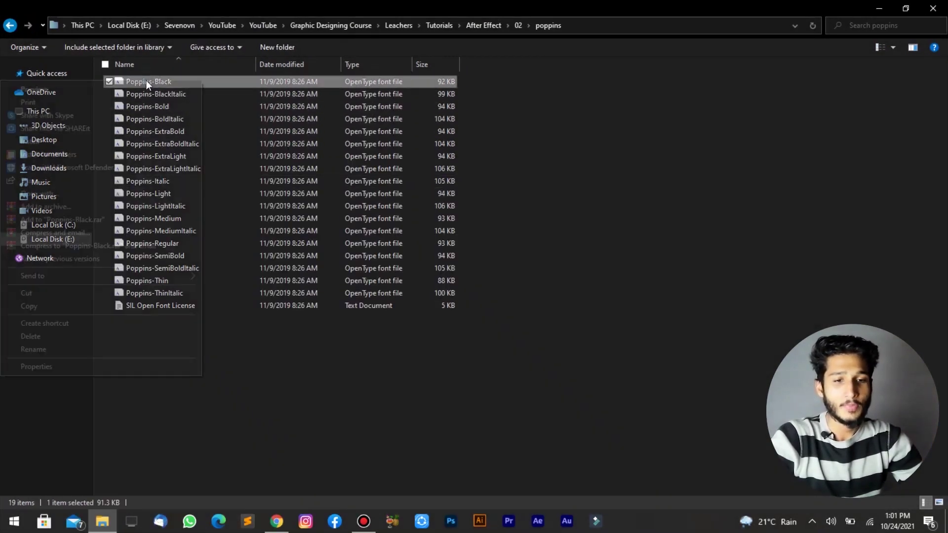
click(103, 368)
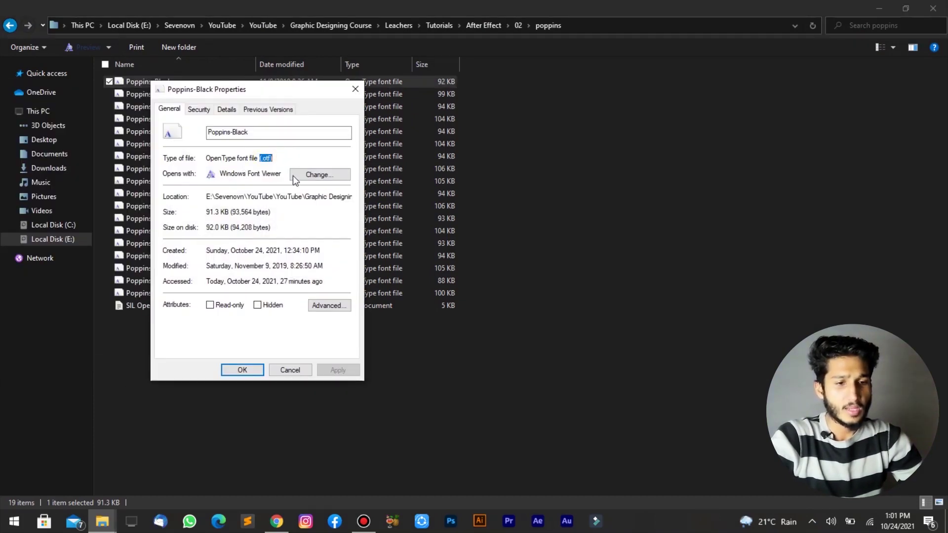
click(354, 90)
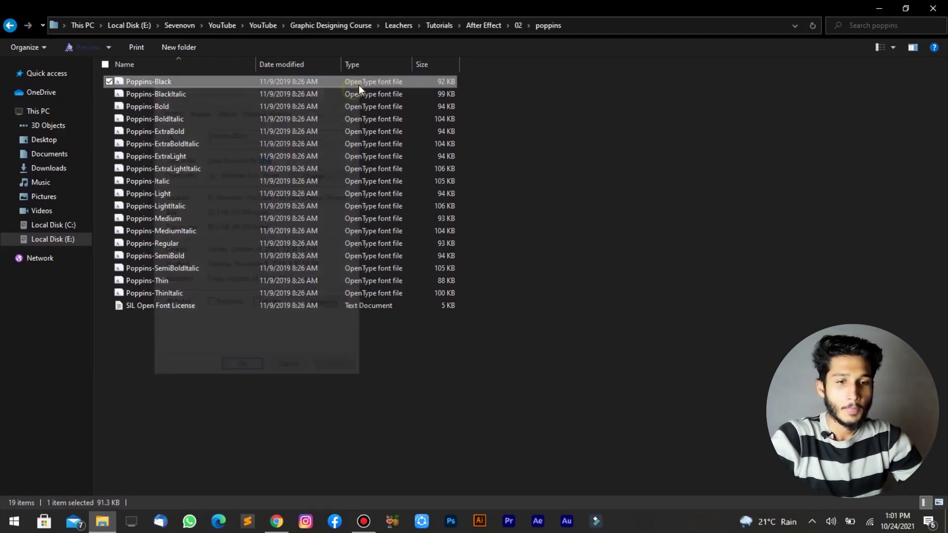
Install Poppins-Bold from its Font Viewer preview, replace the existing copy, and close the preview.
double_click(142, 106)
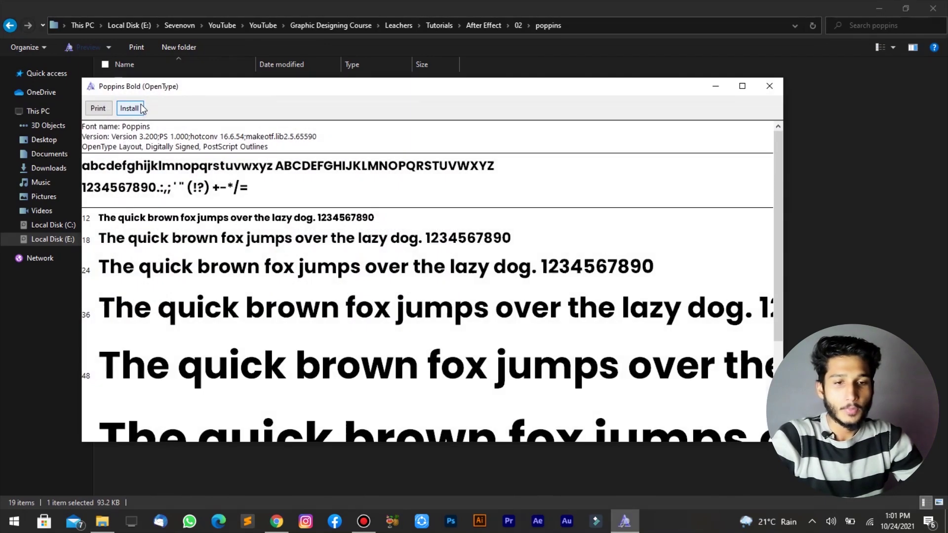
click(129, 110)
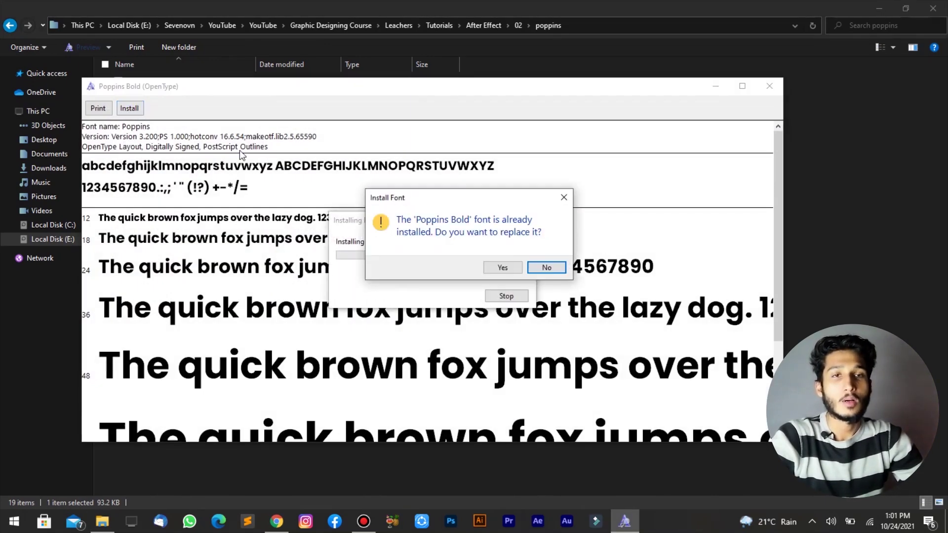
click(508, 270)
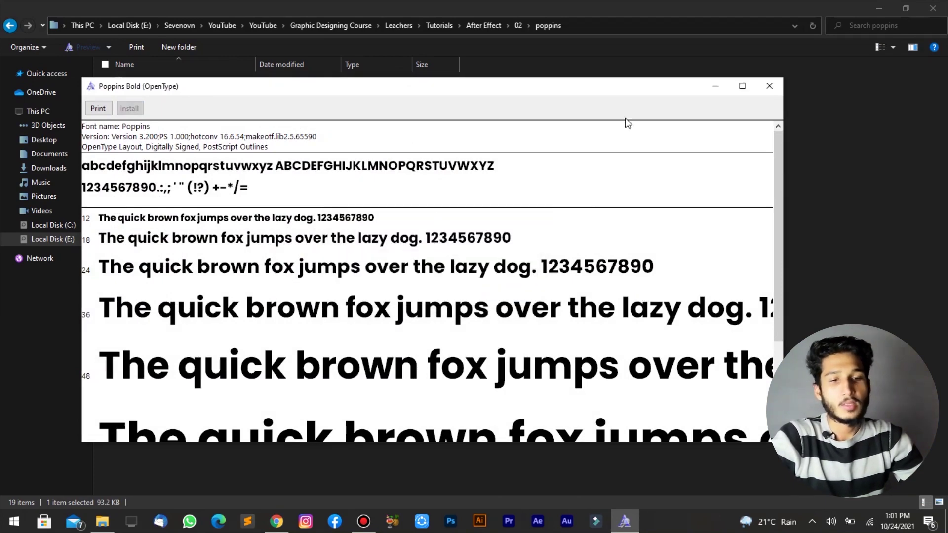
click(769, 85)
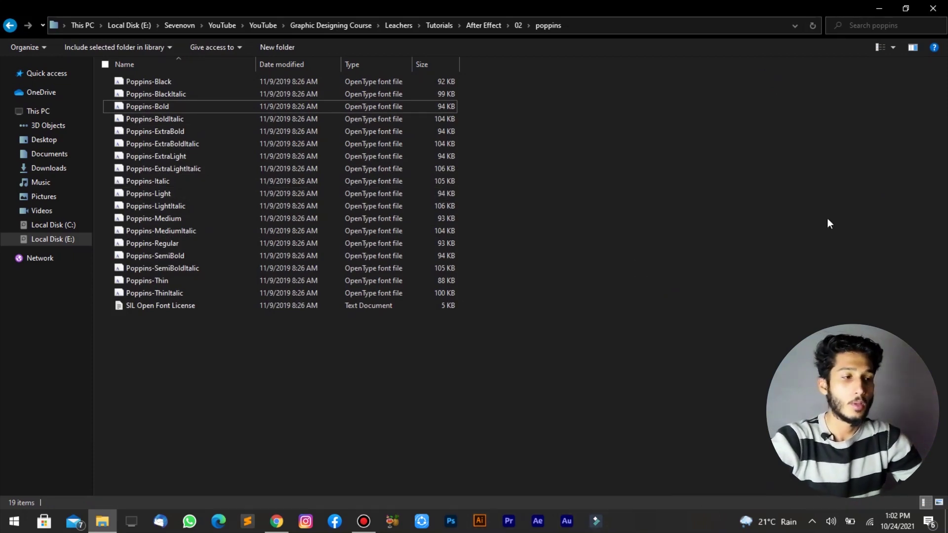
Browse into the All You Need Is Style Promo folder, refresh it, and open All You Need Is Style Promo CC13.aep.
click(6, 26)
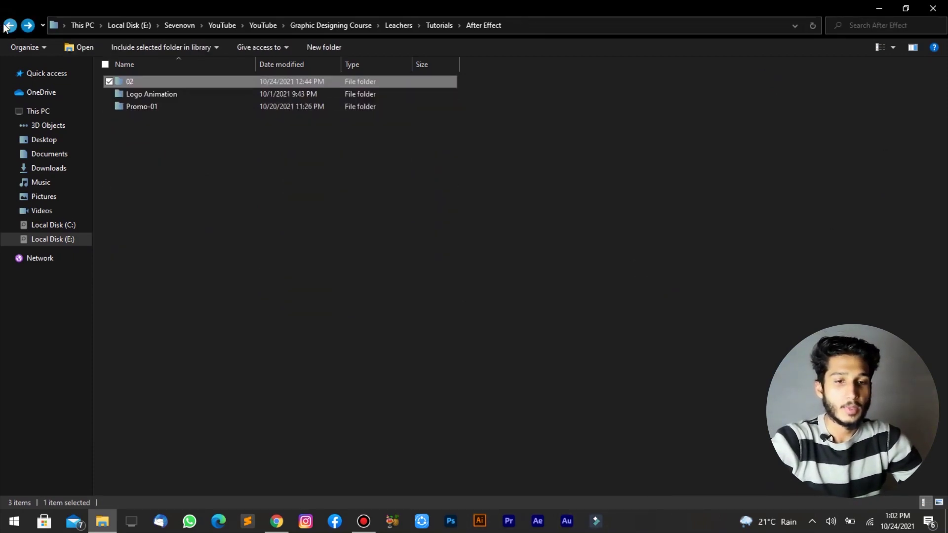
double_click(141, 82)
double_click(140, 81)
double_click(140, 81)
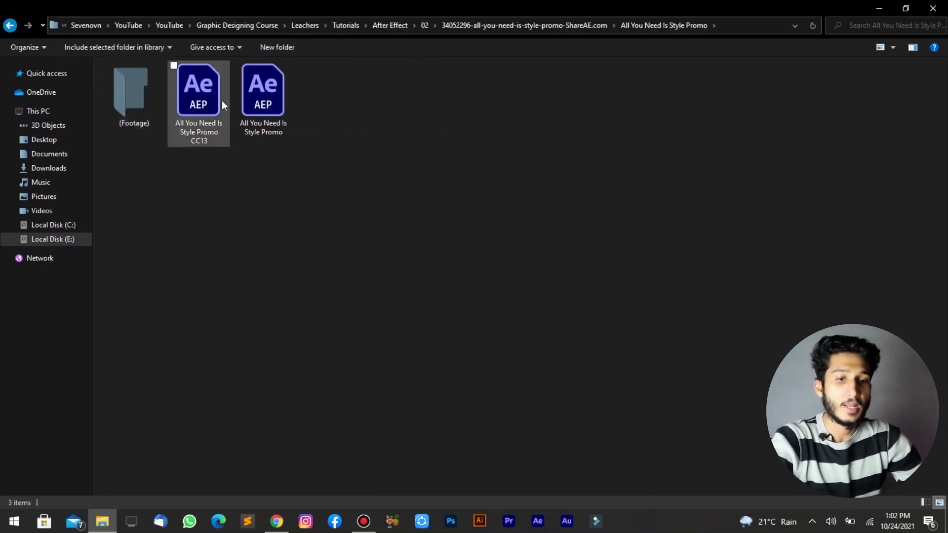
drag(176, 196, 300, 114)
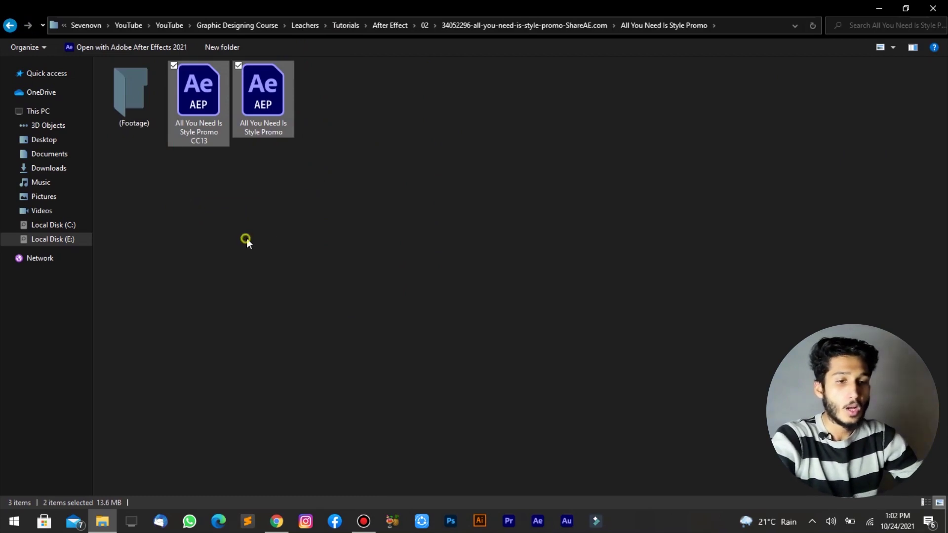
right_click(204, 186)
click(300, 235)
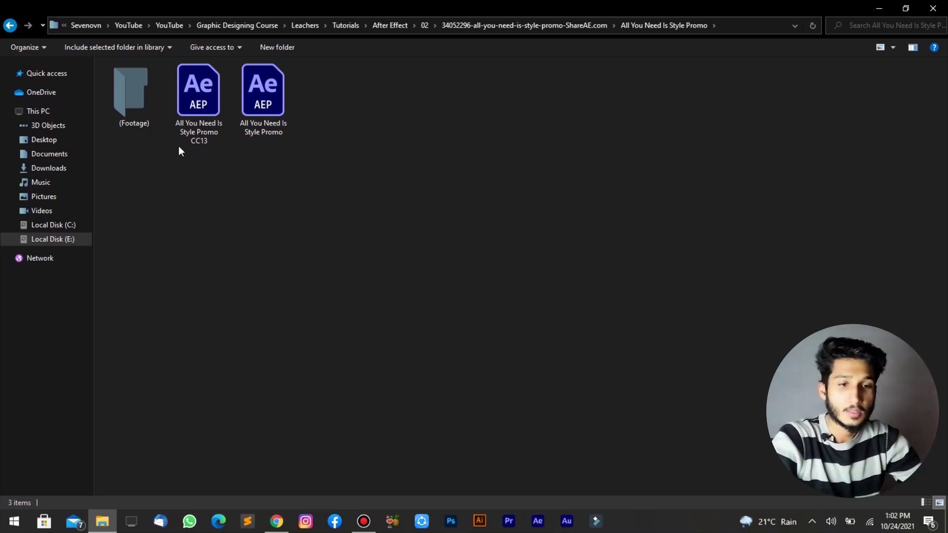
click(198, 97)
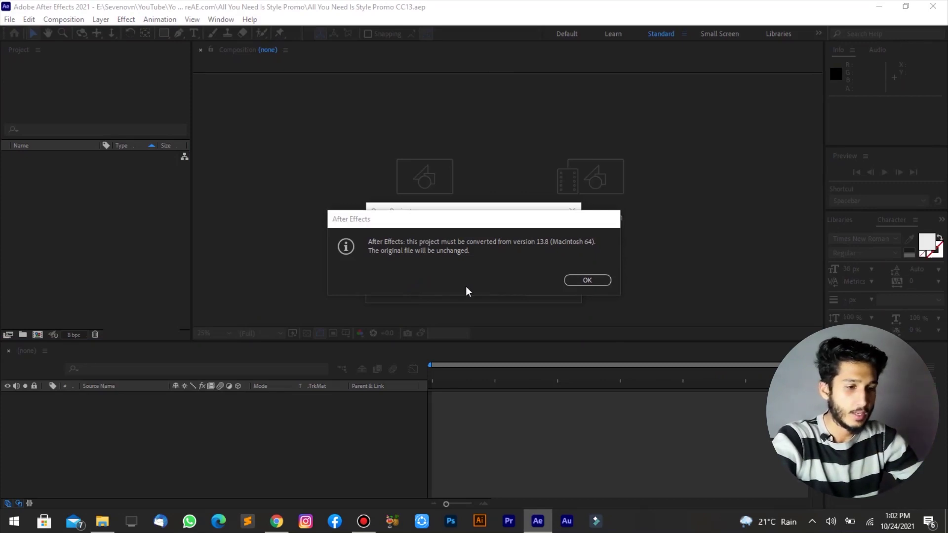
Accept the version conversion and scrub Final comp past the STYLISH PROMO and FOUND titles, then back to 0.
click(574, 284)
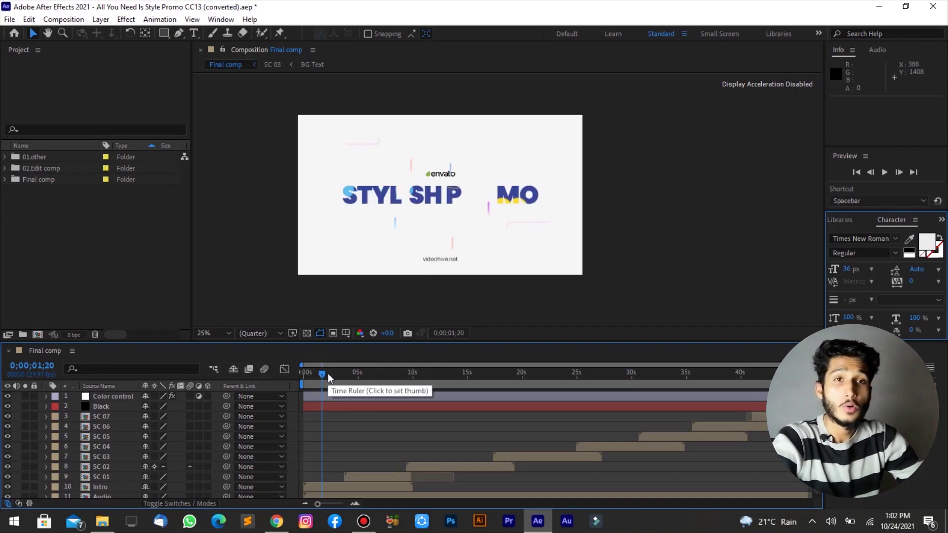
drag(322, 372, 299, 378)
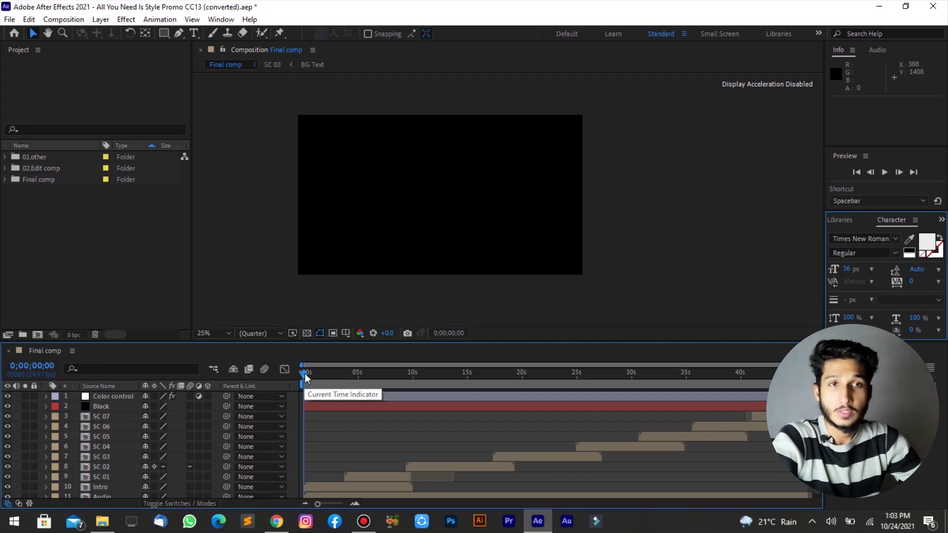
drag(306, 377, 519, 402)
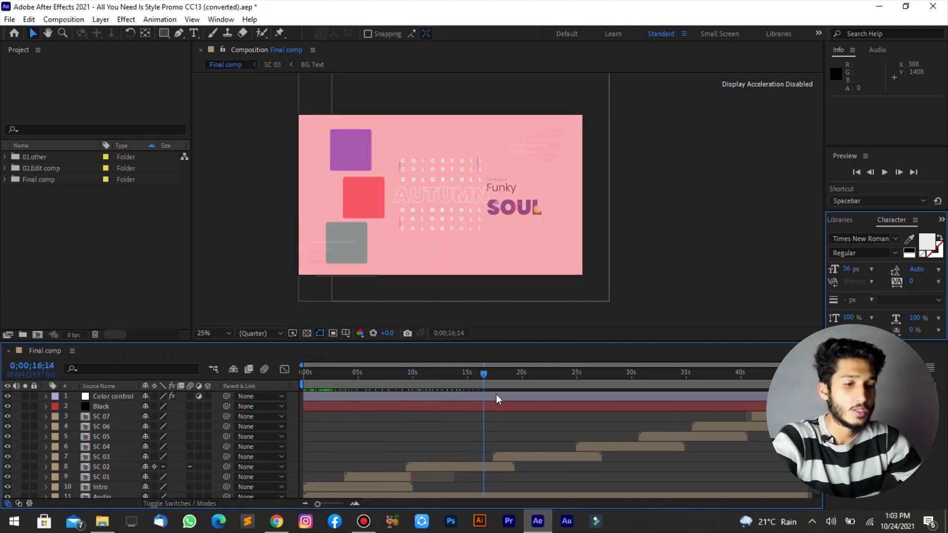
drag(519, 398, 526, 404)
drag(452, 412, 299, 395)
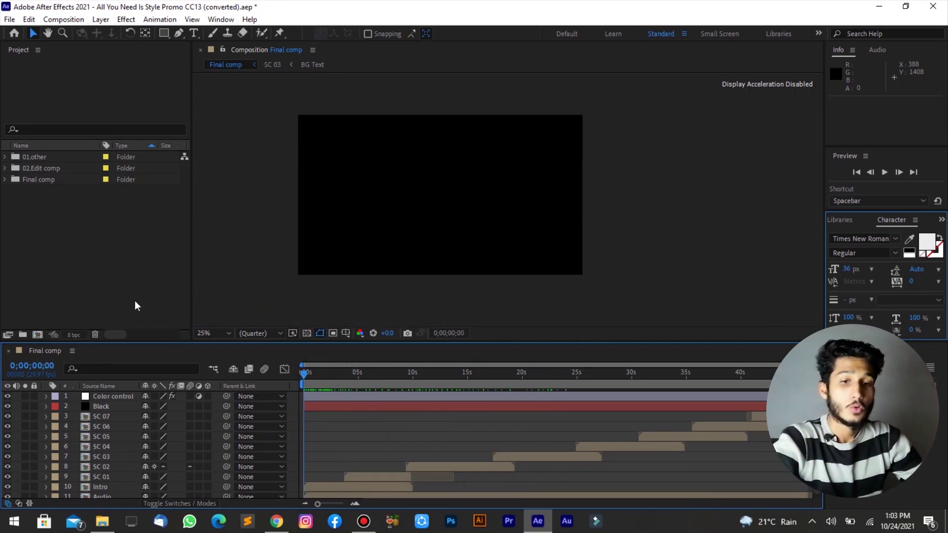
Browse the 01.other folder's Atsest, Comp and Solids subfolders, then collapse them again.
click(10, 173)
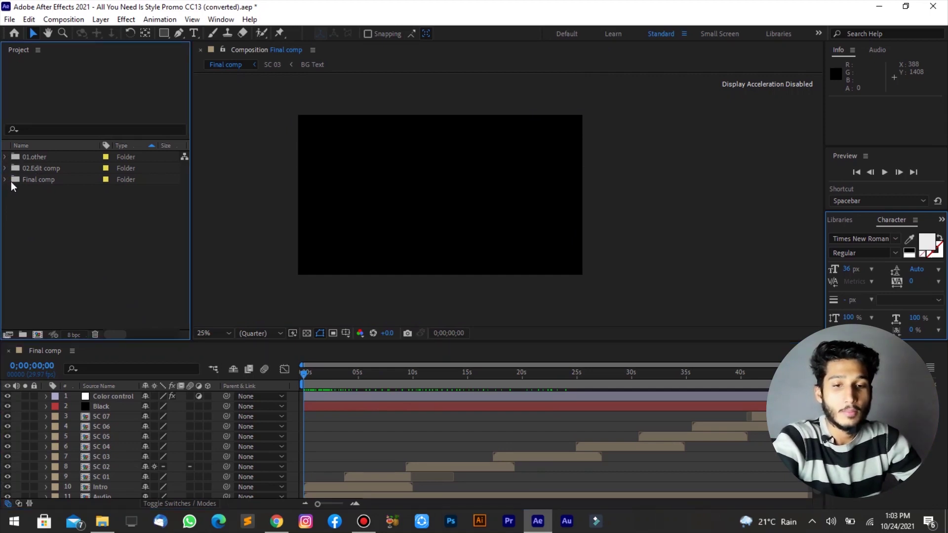
click(5, 157)
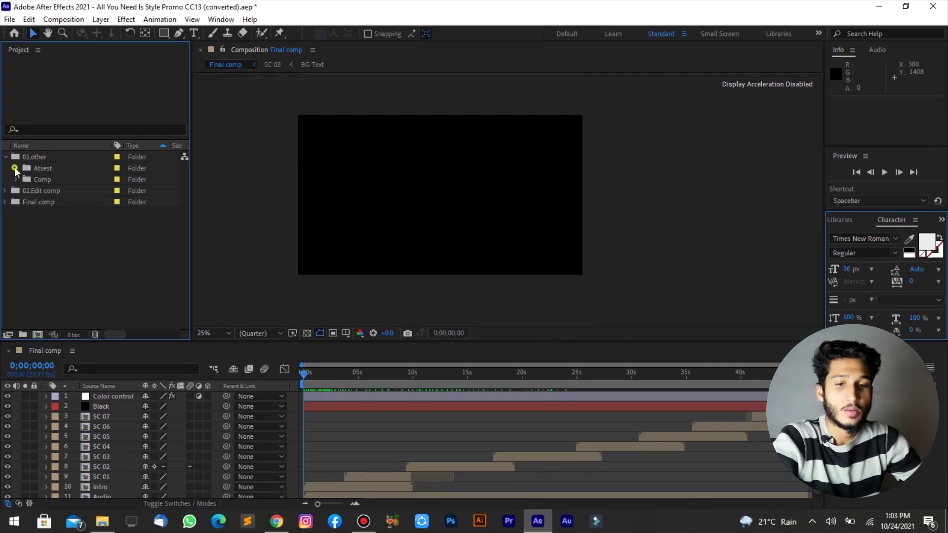
click(15, 168)
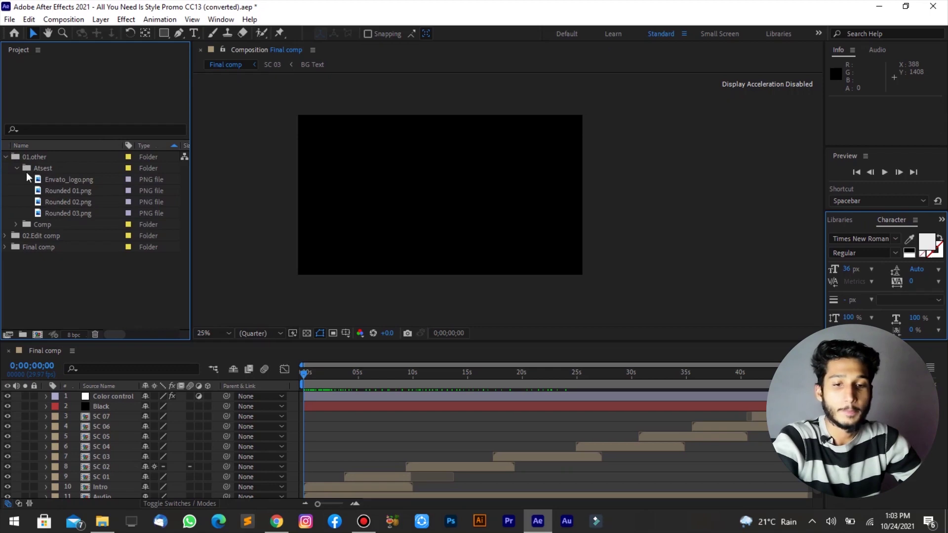
click(17, 169)
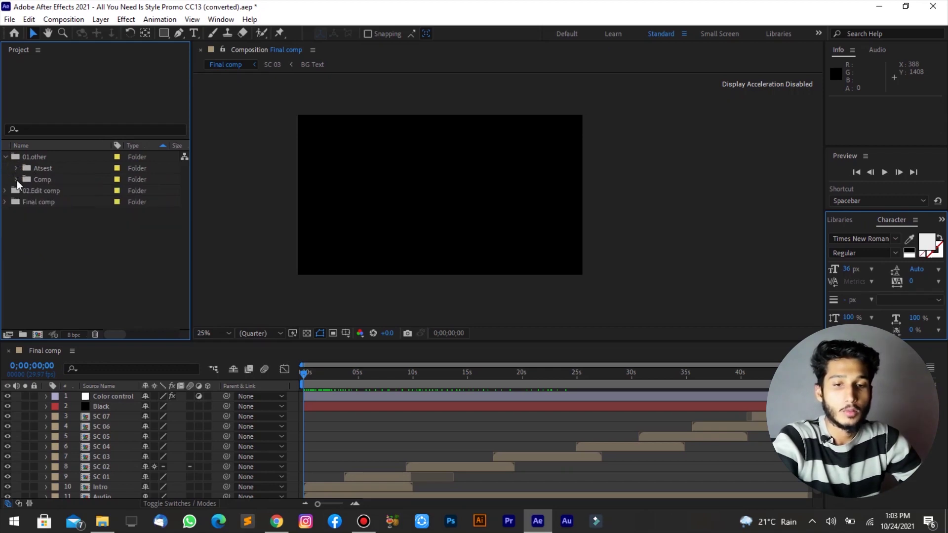
click(17, 180)
scroll(68, 302, down, 3)
scroll(63, 303, up, 4)
click(27, 202)
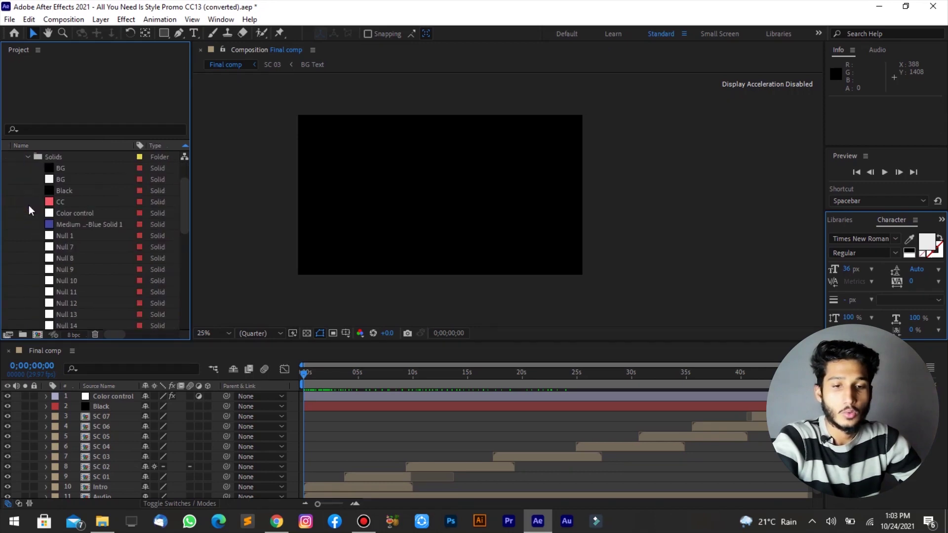
scroll(15, 230, up, 2)
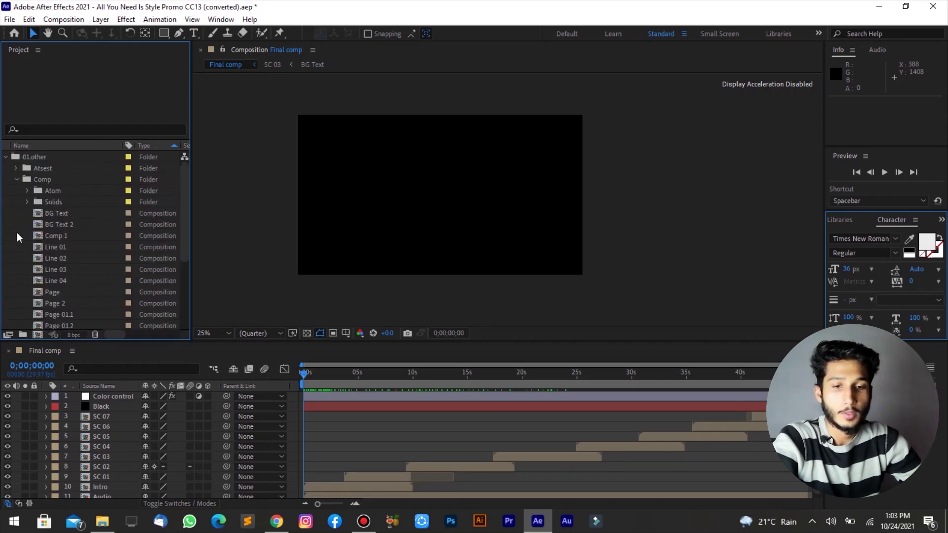
click(17, 179)
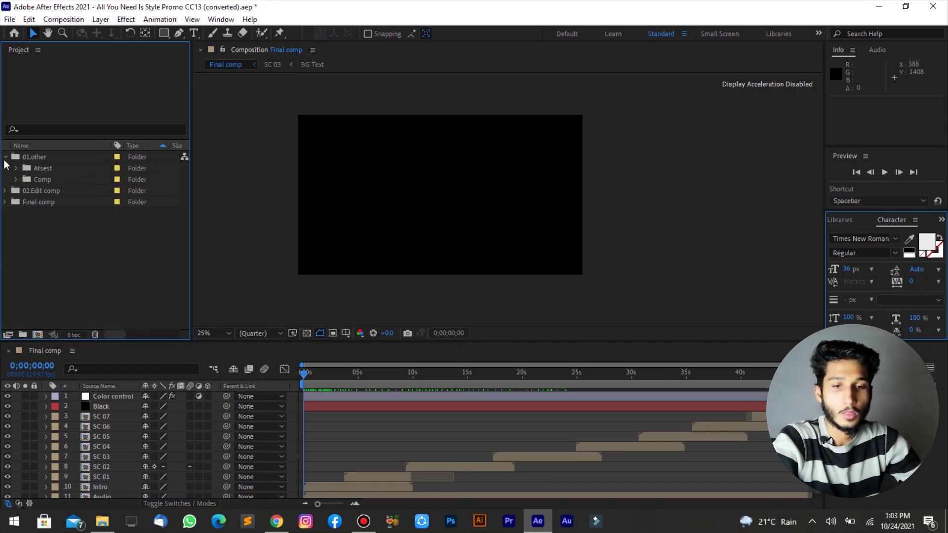
click(6, 157)
Peek into 02.Edit comp, then expand the Final comp folder and open the Final comp composition.
click(6, 168)
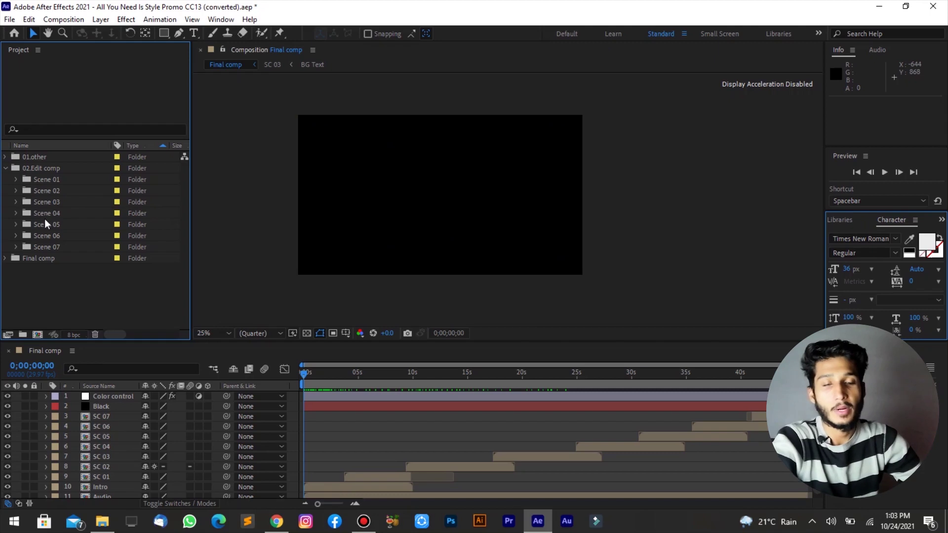
click(5, 169)
click(5, 179)
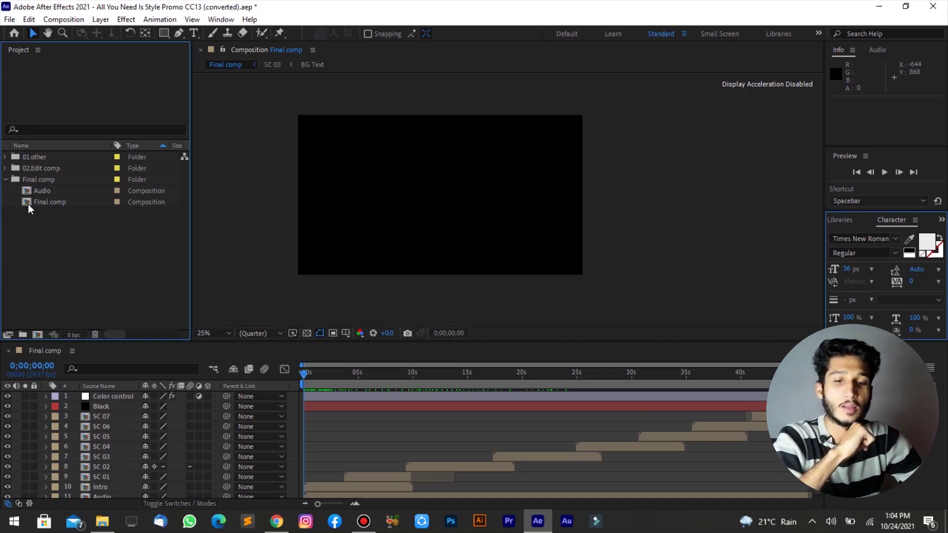
double_click(27, 203)
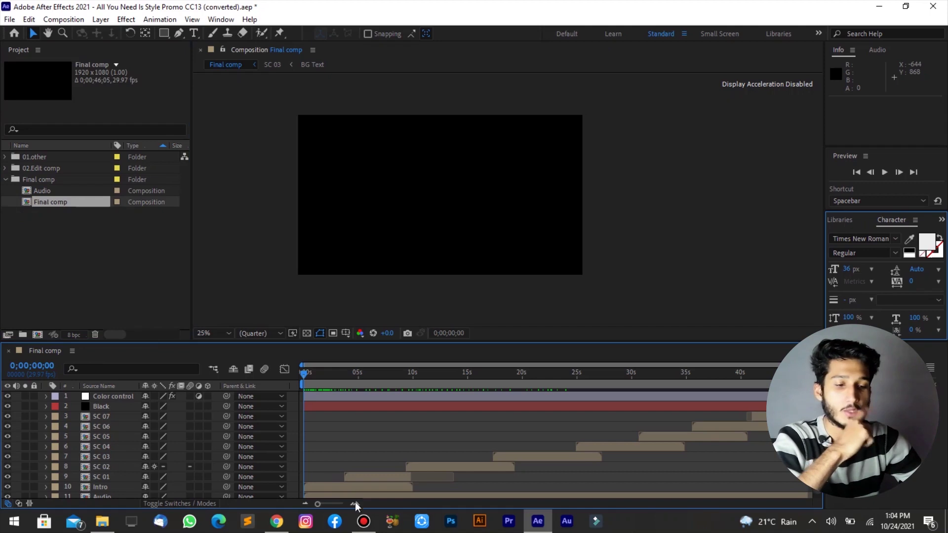
Scrub the Final comp timeline from the start to preview the envato logo and title frames.
drag(304, 372, 493, 381)
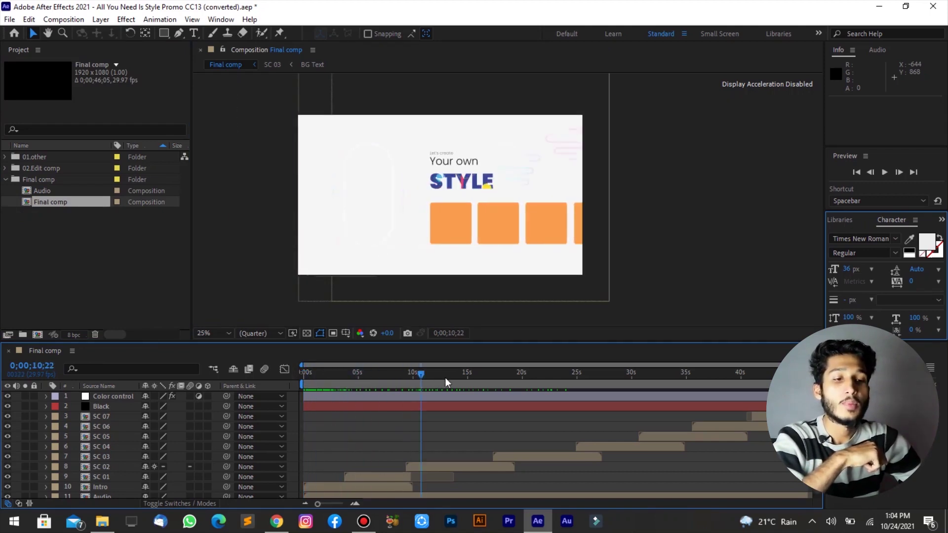
key(Home)
click(5, 180)
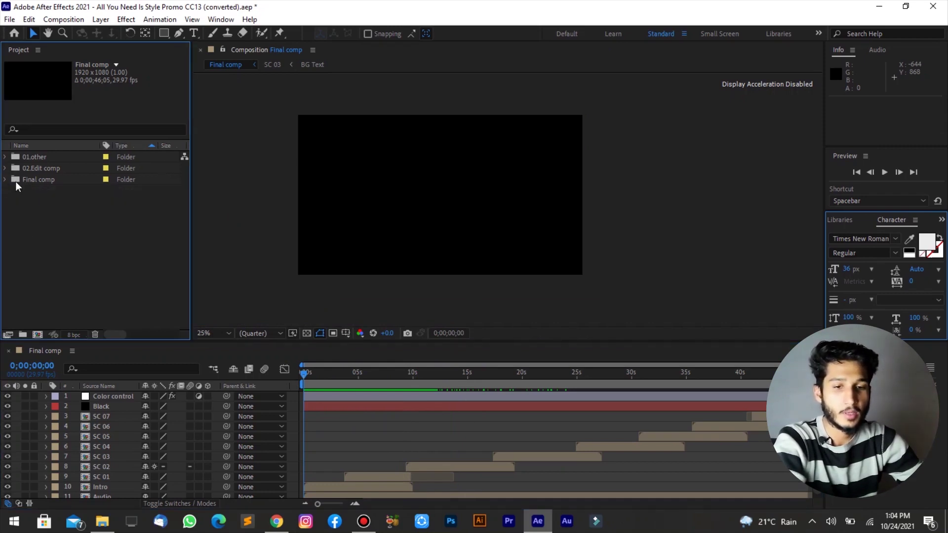
click(6, 180)
double_click(29, 202)
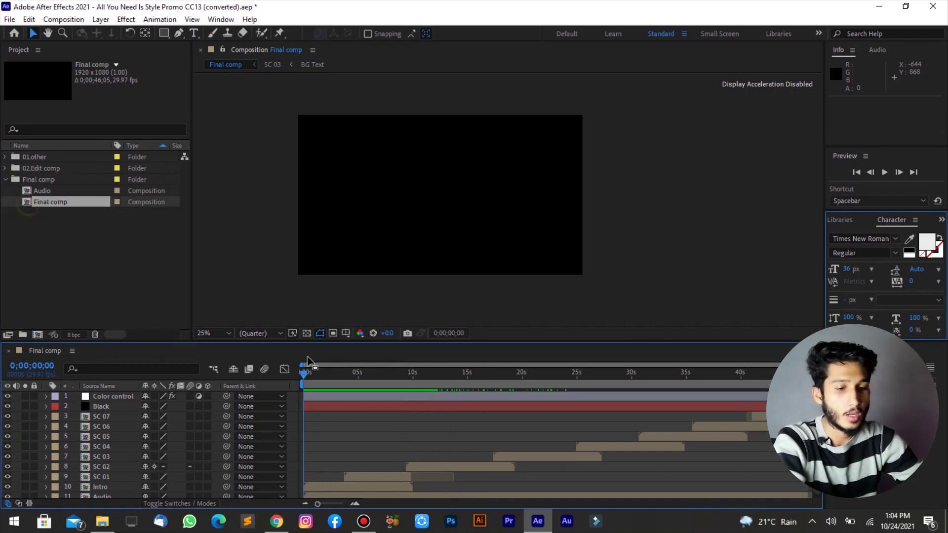
mouse_move(308, 374)
mouse_down()
mouse_move(356, 378)
mouse_move(327, 381)
mouse_up()
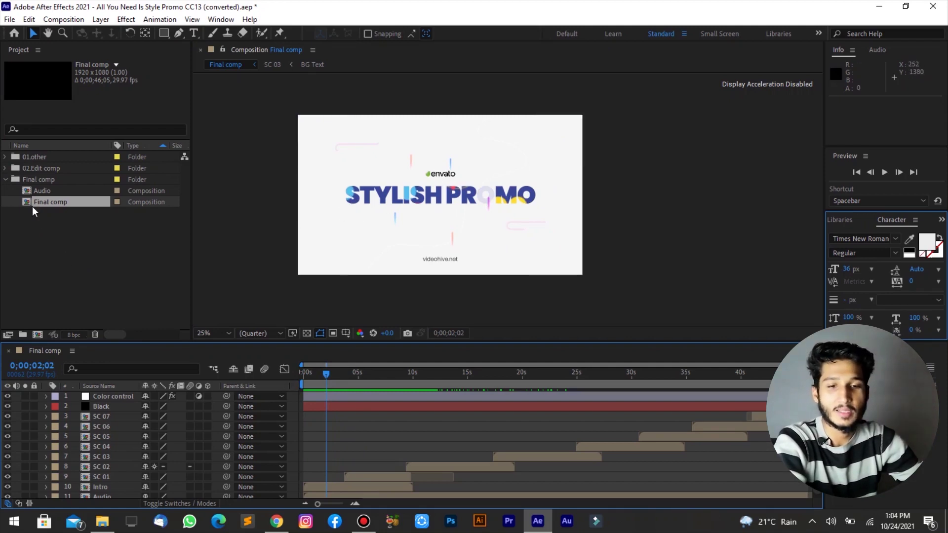
Expand 02.Edit comp and Scene 01, and open the Intro composition.
click(6, 179)
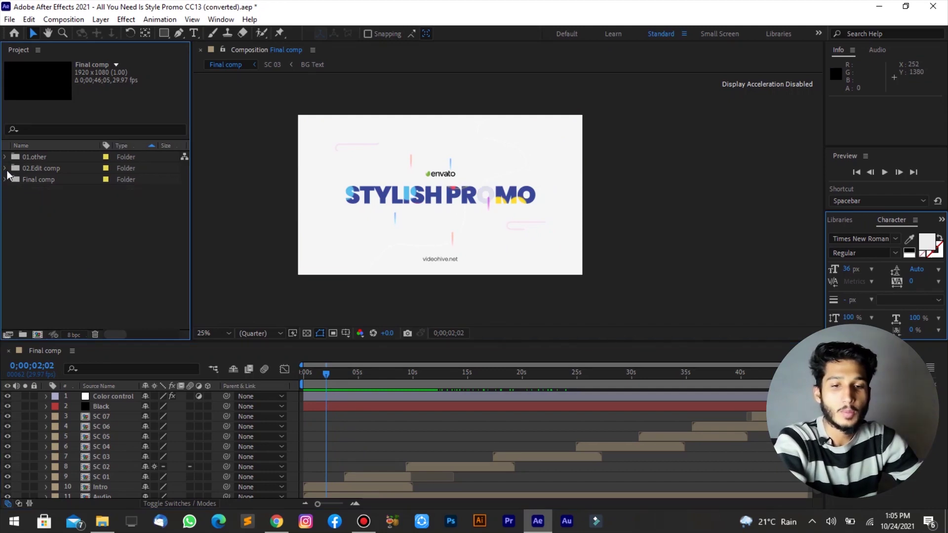
click(5, 169)
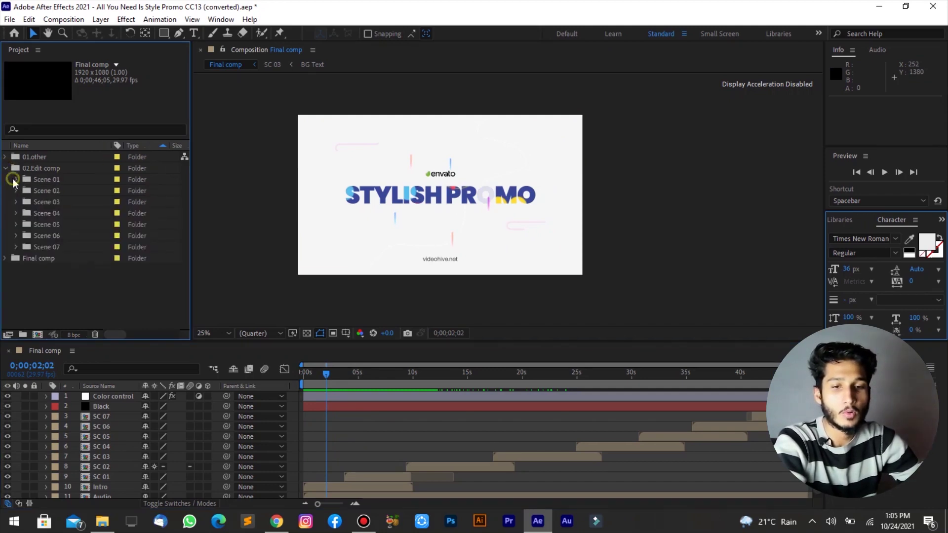
click(16, 180)
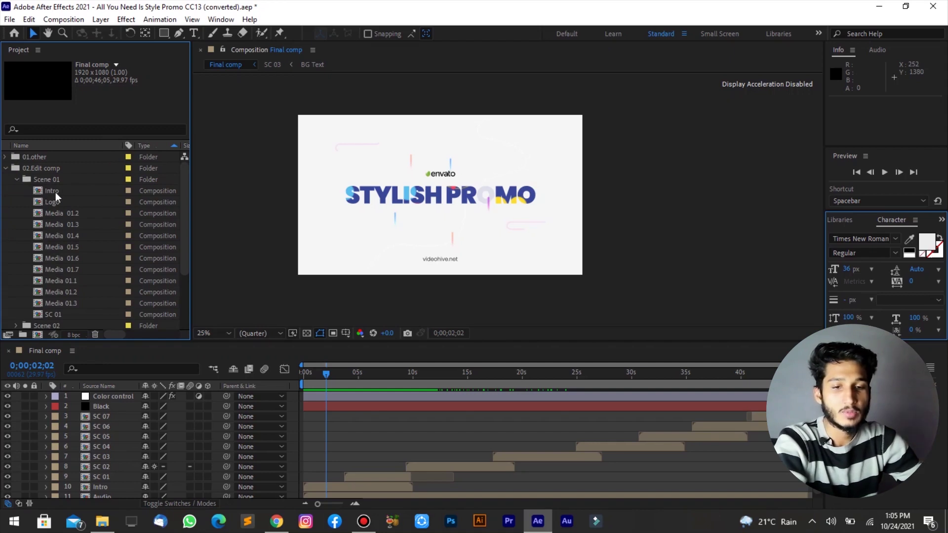
double_click(40, 192)
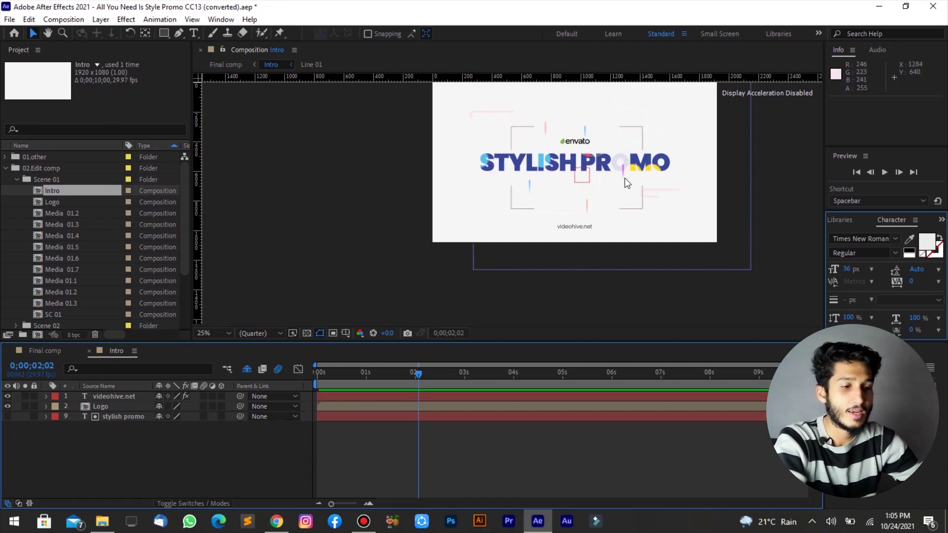
double_click(114, 417)
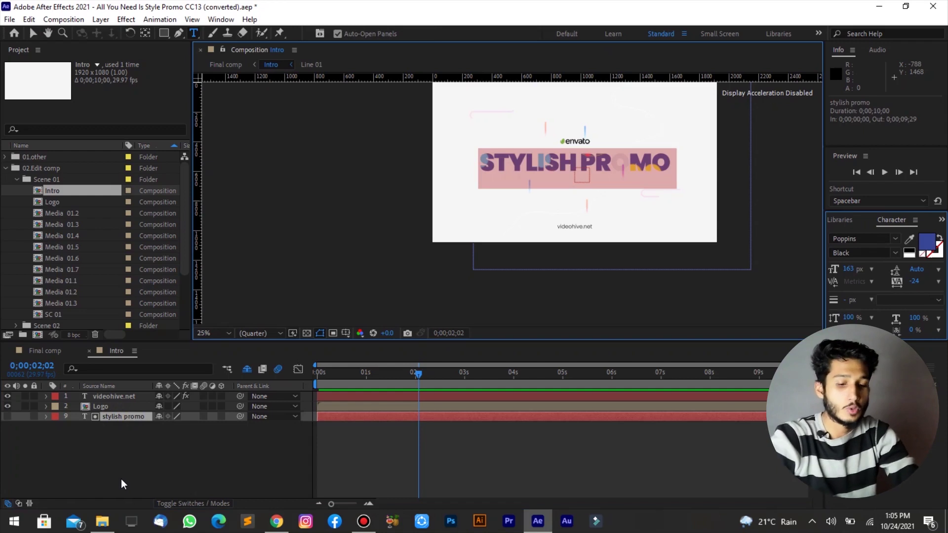
text(Seven)
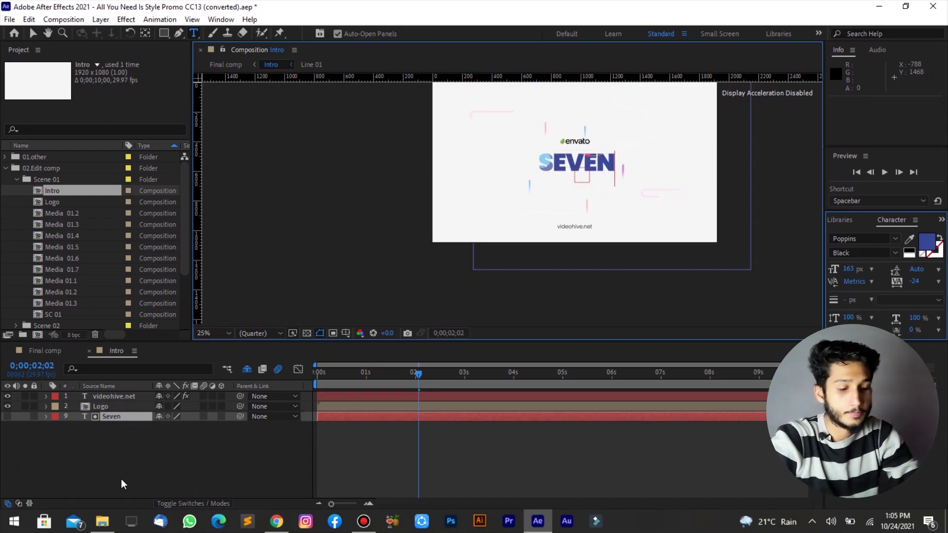
text(ovn)
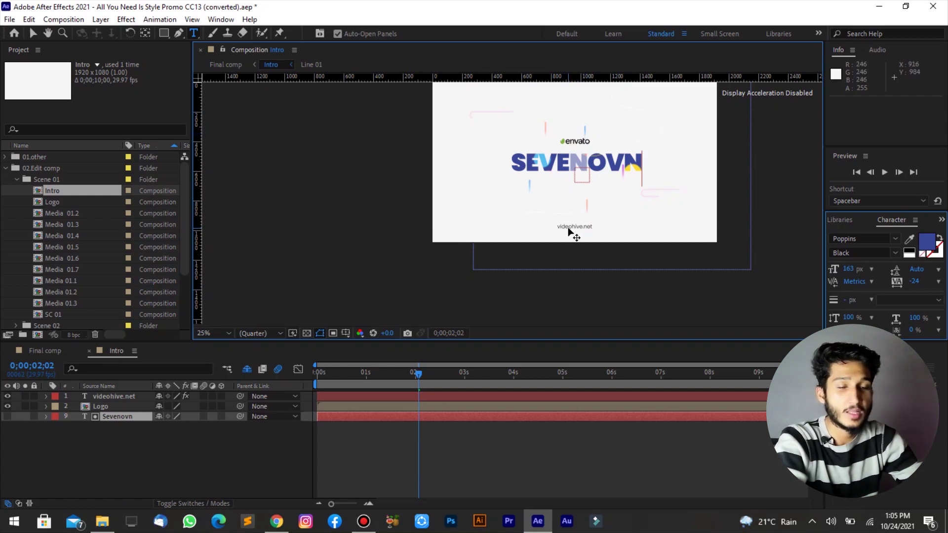
click(114, 396)
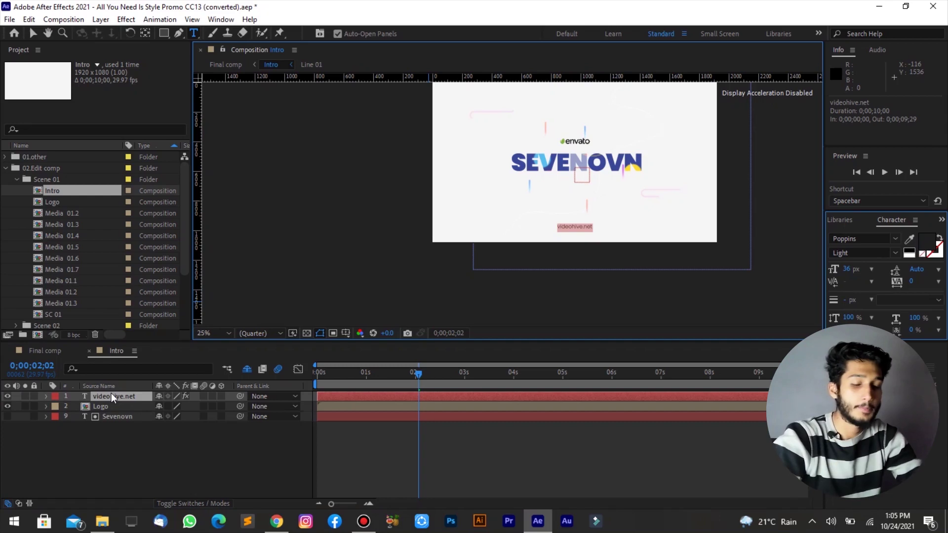
text(www.storesevenovn.com)
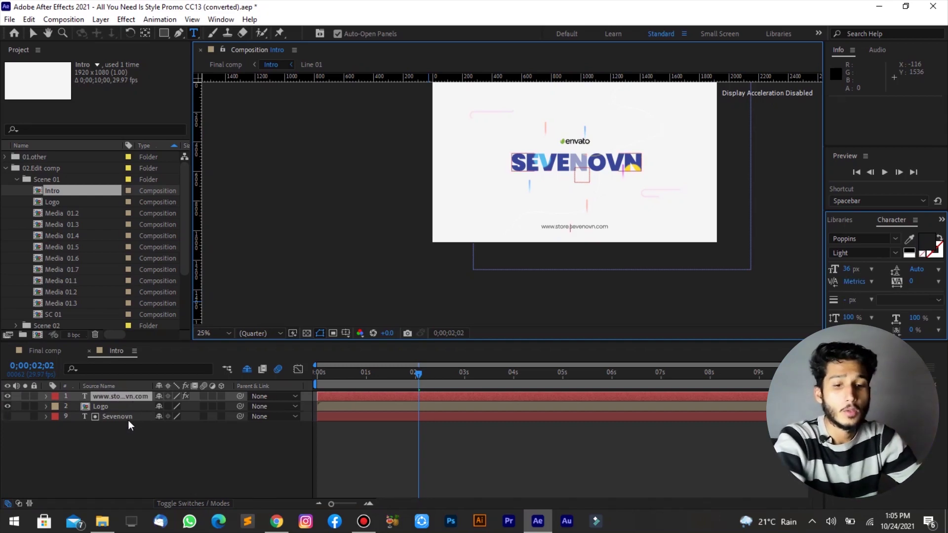
click(126, 429)
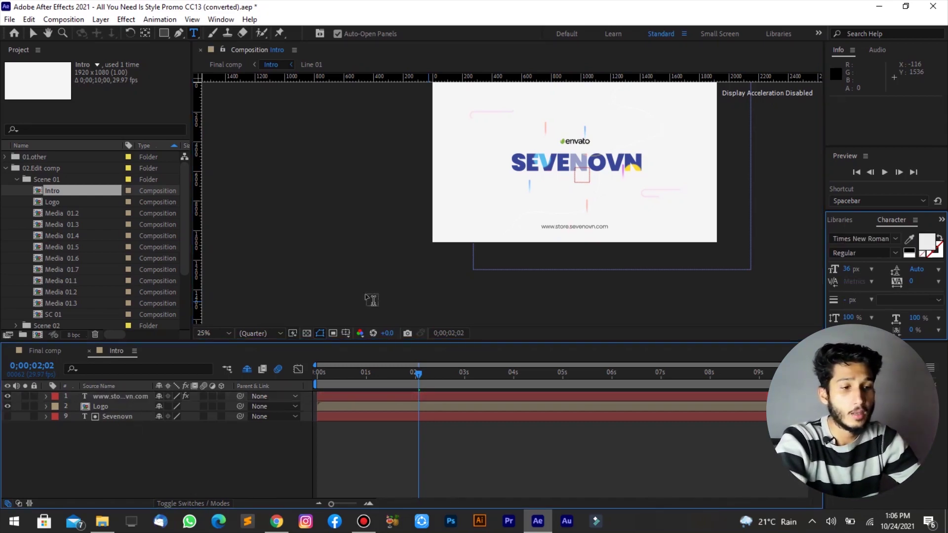
double_click(38, 203)
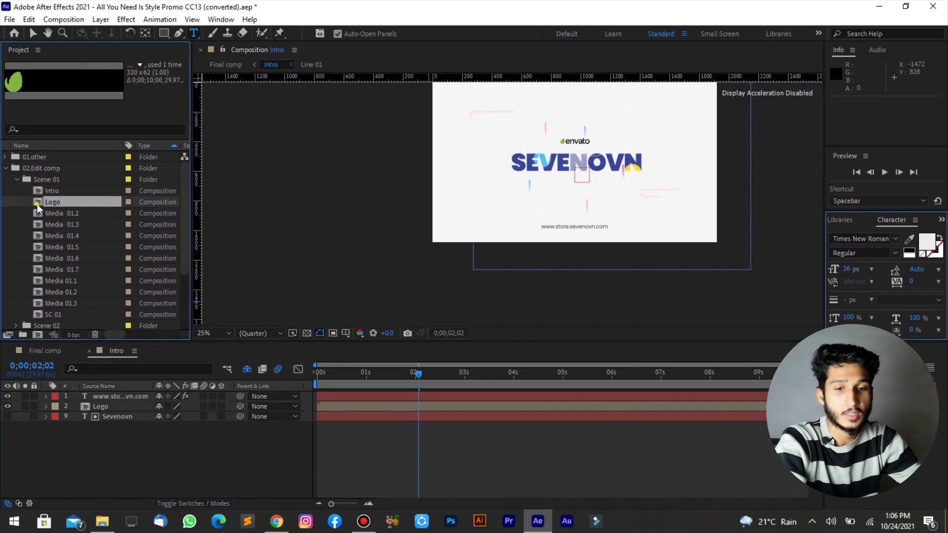
Hide the Envato_logo.png layer in the Logo comp, then go to Local Disk (E:) in File Explorer.
scroll(535, 202, up, 4)
scroll(553, 212, up, 3)
scroll(554, 211, down, 3)
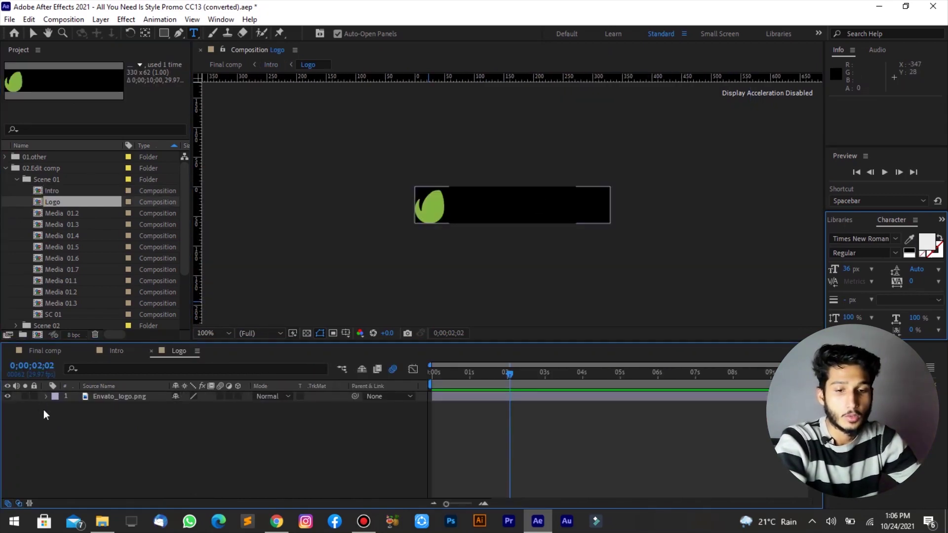
click(7, 397)
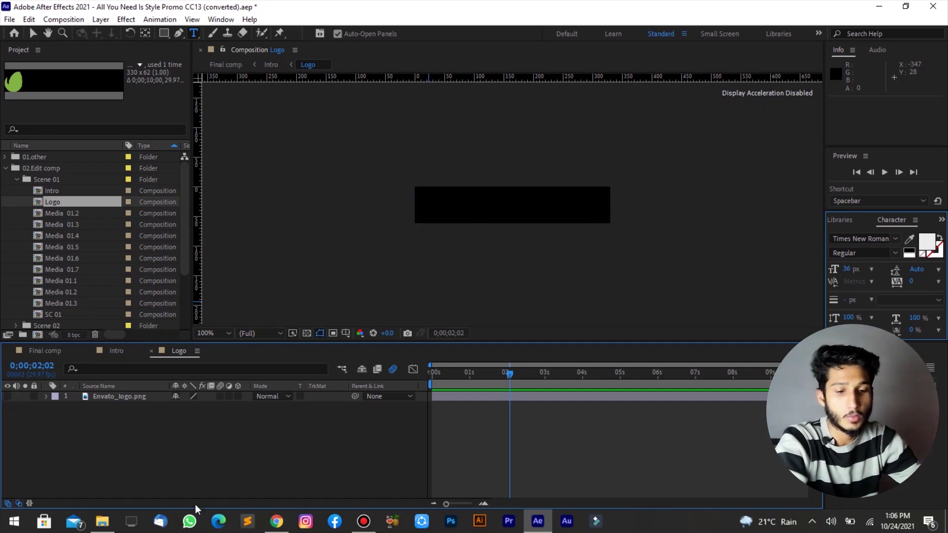
click(102, 521)
click(53, 242)
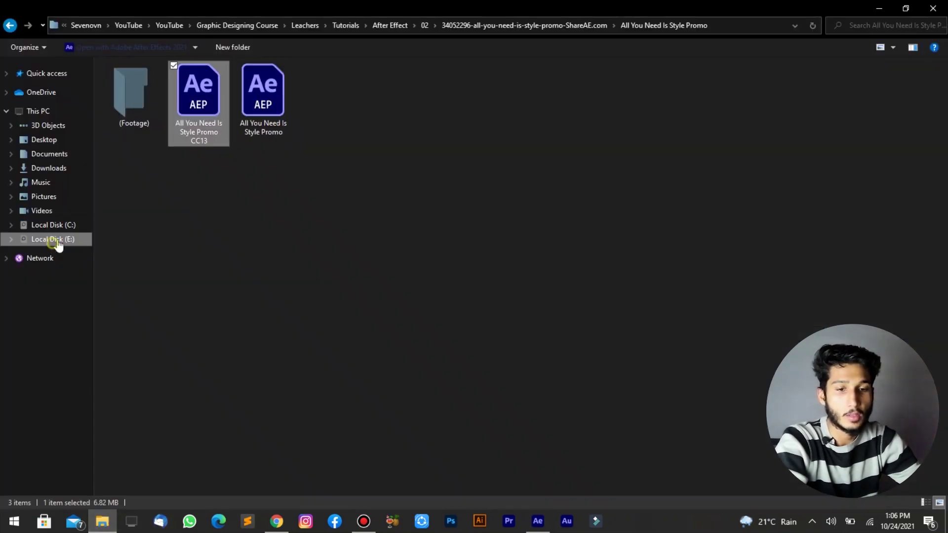
Open Sevenovn > Sevenovn > Branling > 7ovn logo and drag the Untitled-2 logo toward After Effects.
double_click(155, 102)
click(156, 102)
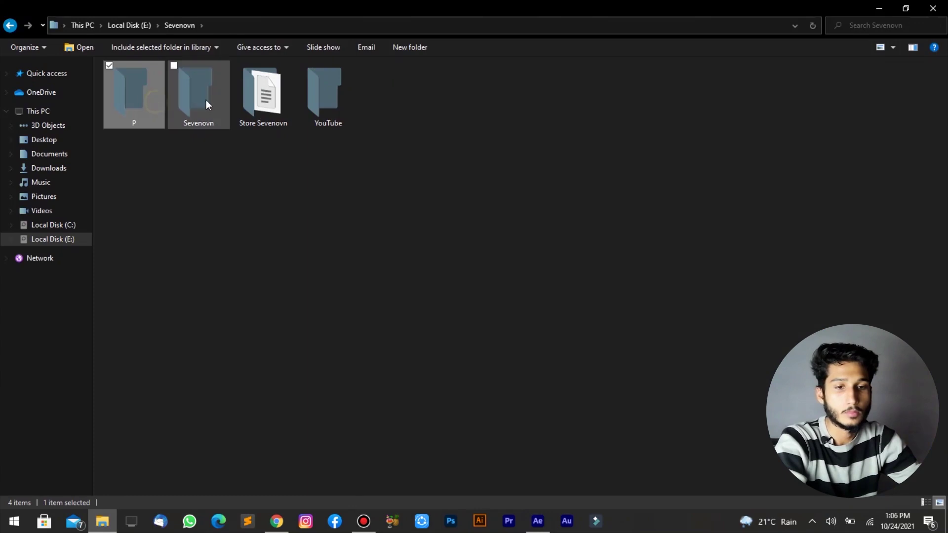
double_click(206, 99)
double_click(125, 76)
double_click(126, 76)
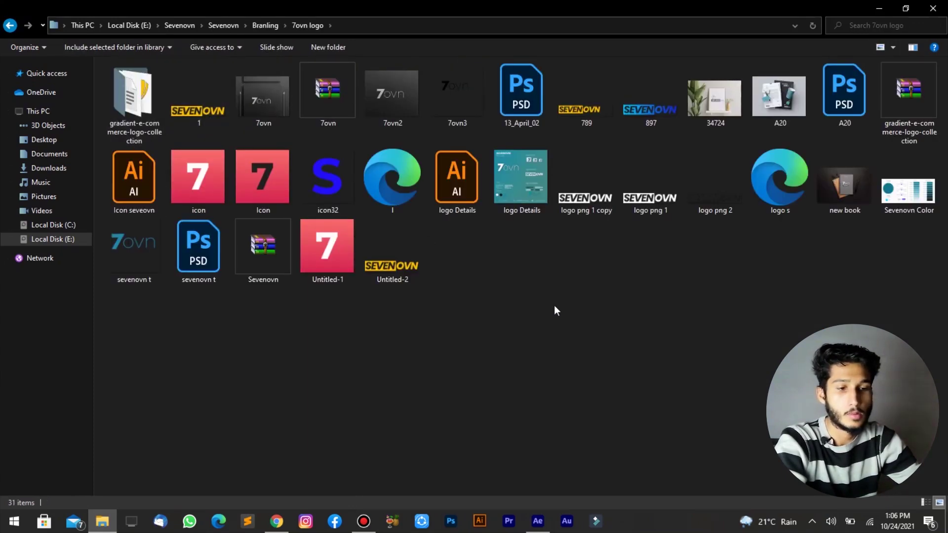
drag(407, 272, 538, 480)
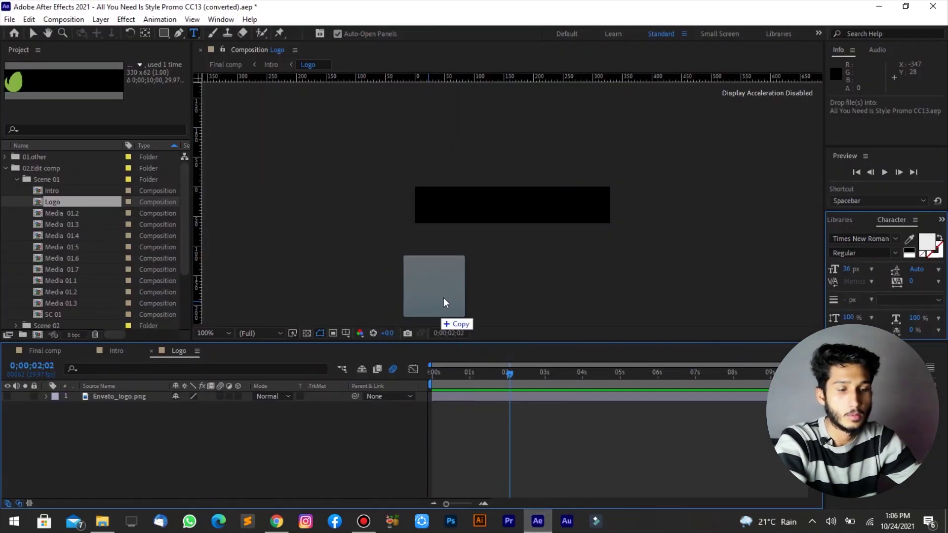
Add Untitled-2.png as the Logo comp's top layer and scale it down to fit the black frame.
mouse_move(538, 480)
mouse_down()
mouse_move(494, 244)
mouse_move(499, 230)
mouse_up()
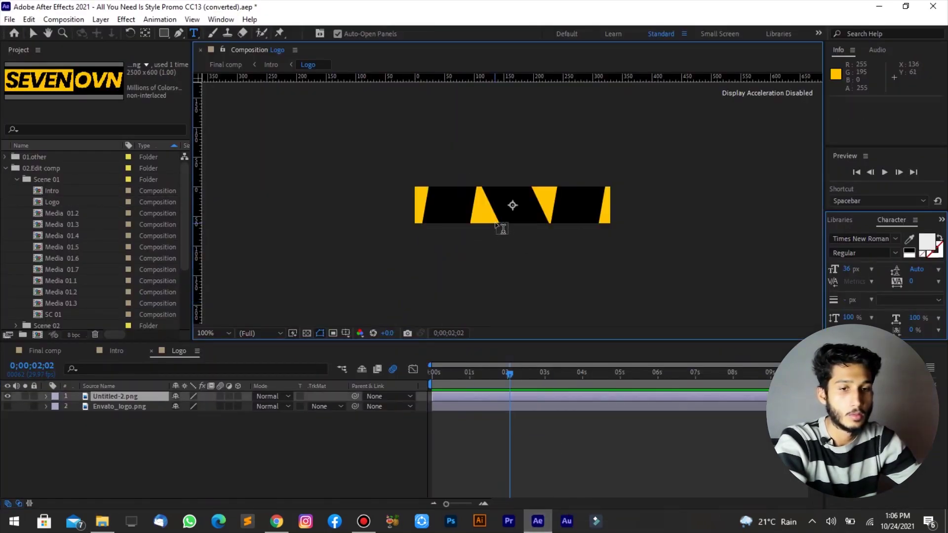
key(comma)
key(comma)
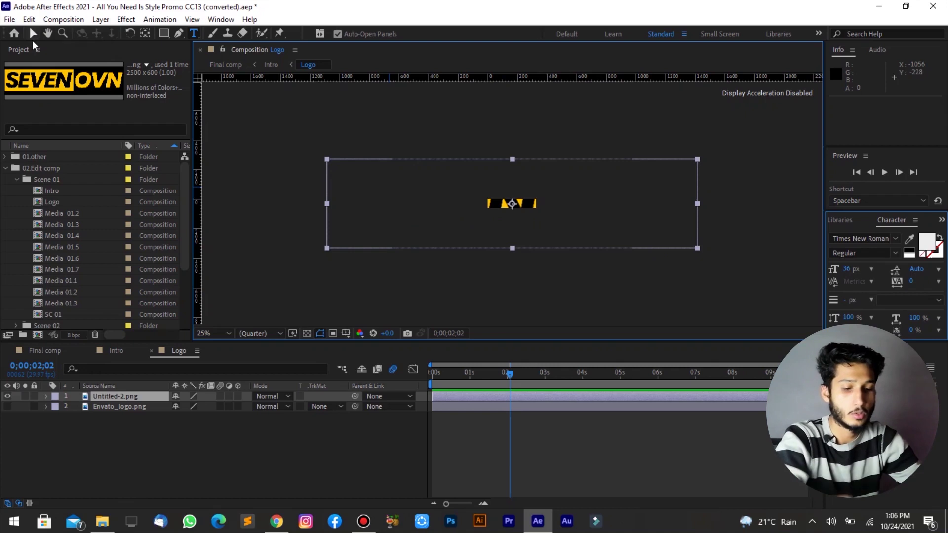
key(v)
drag(697, 249, 543, 207)
key(period)
key(period)
key(period)
key(comma)
key(comma)
key(comma)
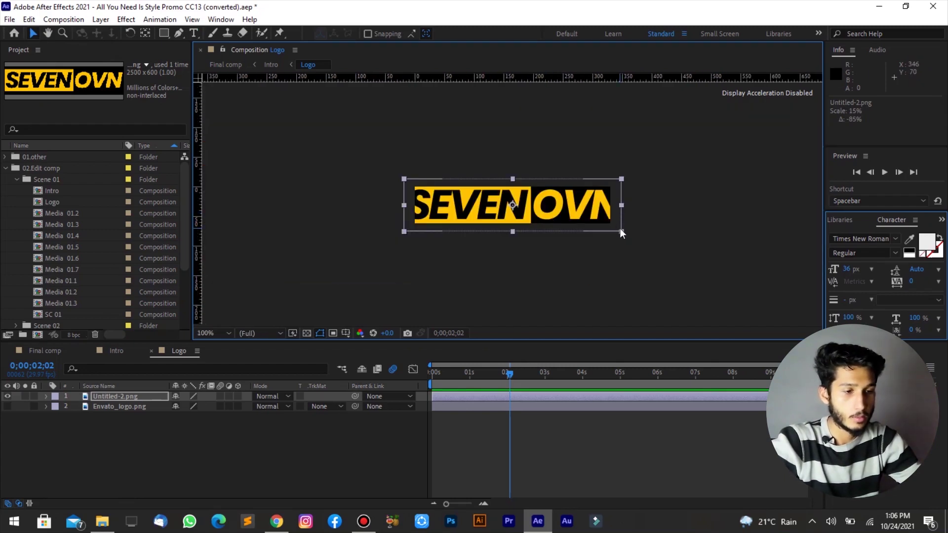
click(620, 228)
click(620, 230)
mouse_move(620, 229)
mouse_down()
mouse_move(607, 226)
mouse_move(623, 224)
mouse_up()
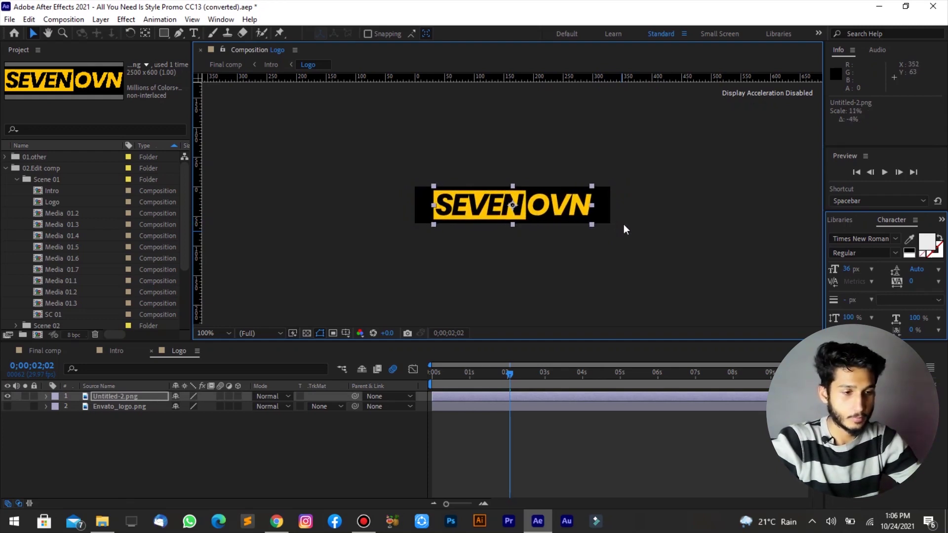
click(552, 271)
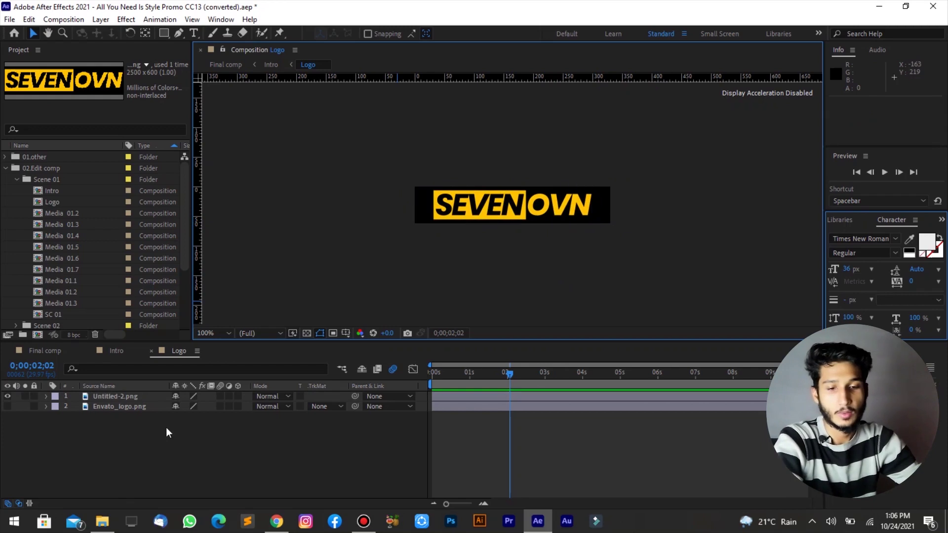
click(18, 180)
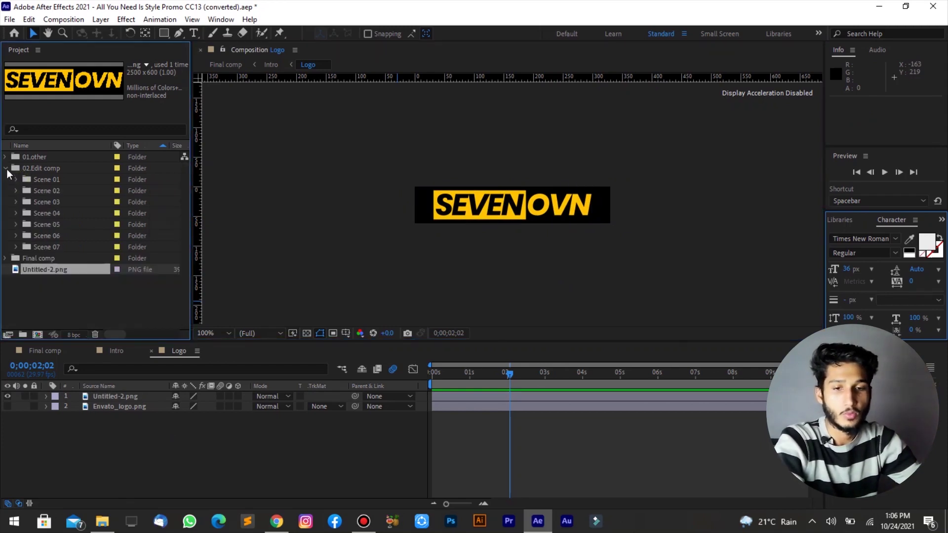
Open the Final comp at its start and set the viewer magnification to Fit.
click(5, 258)
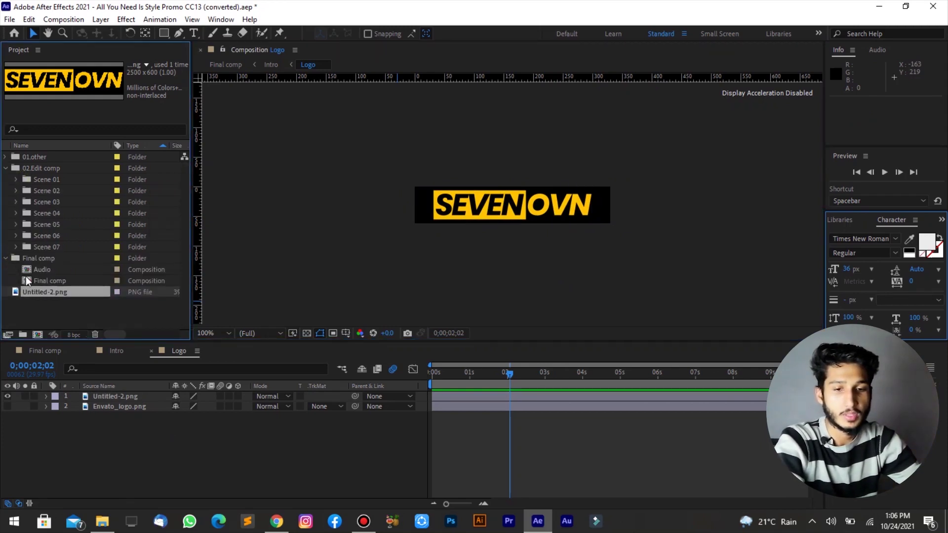
double_click(29, 280)
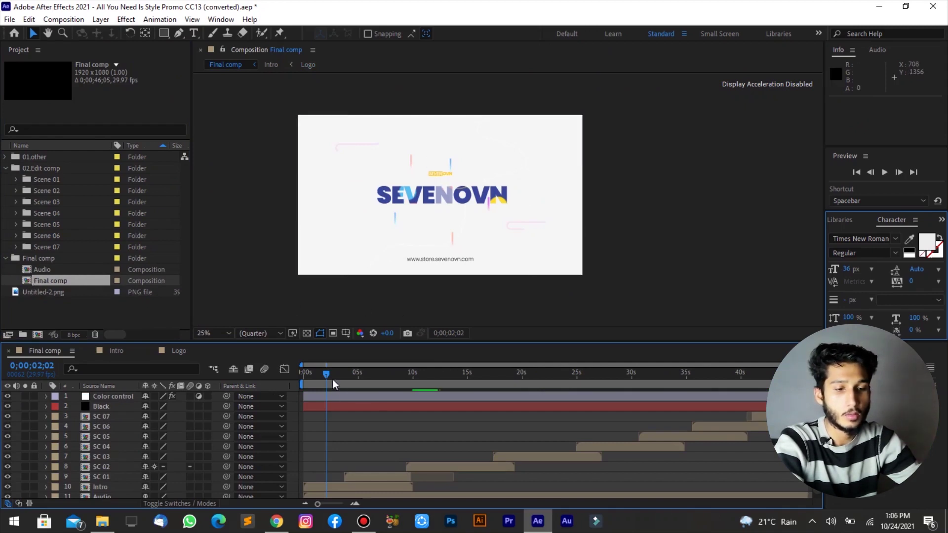
drag(326, 376, 295, 378)
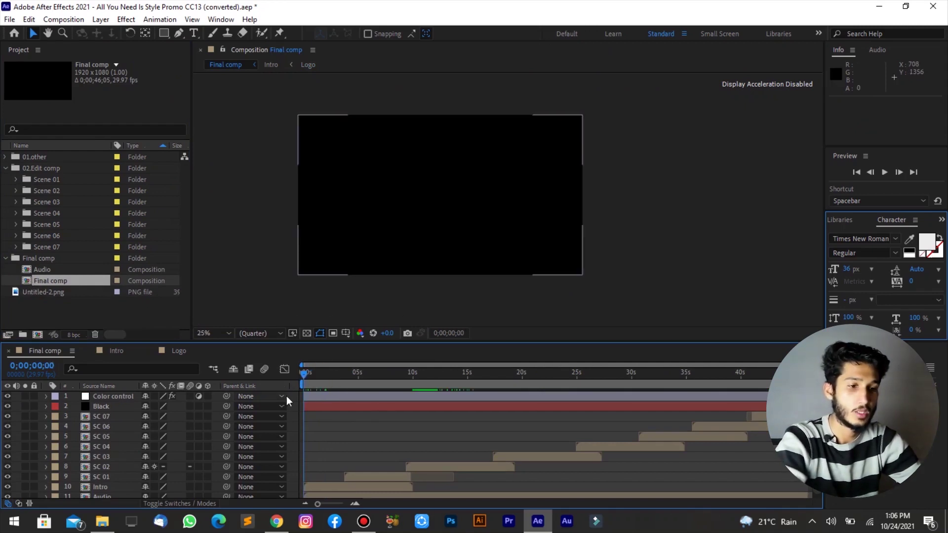
scroll(458, 280, up, 2)
scroll(430, 291, down, 2)
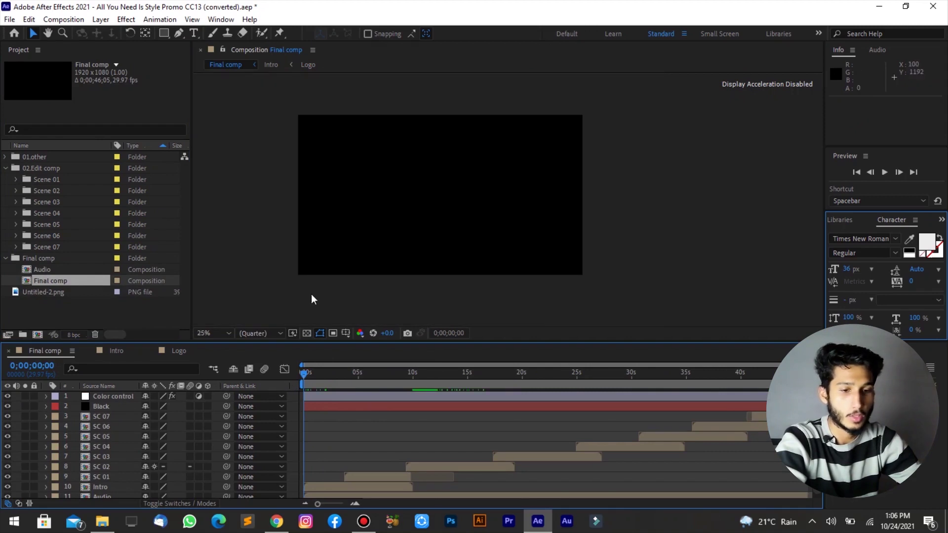
click(223, 331)
click(214, 123)
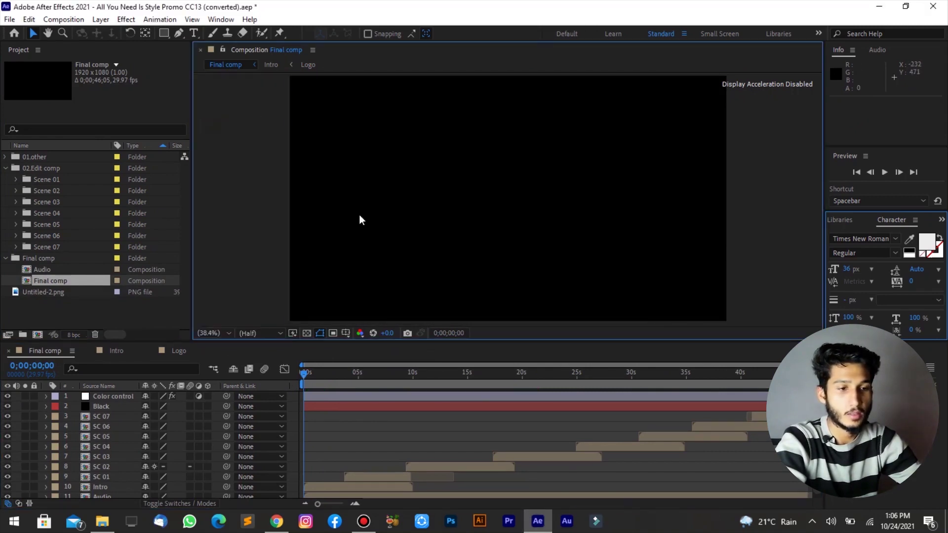
Preview Final comp up to the SEVENOVN logo, then open Media 01.2 from Scene 01.
key(space)
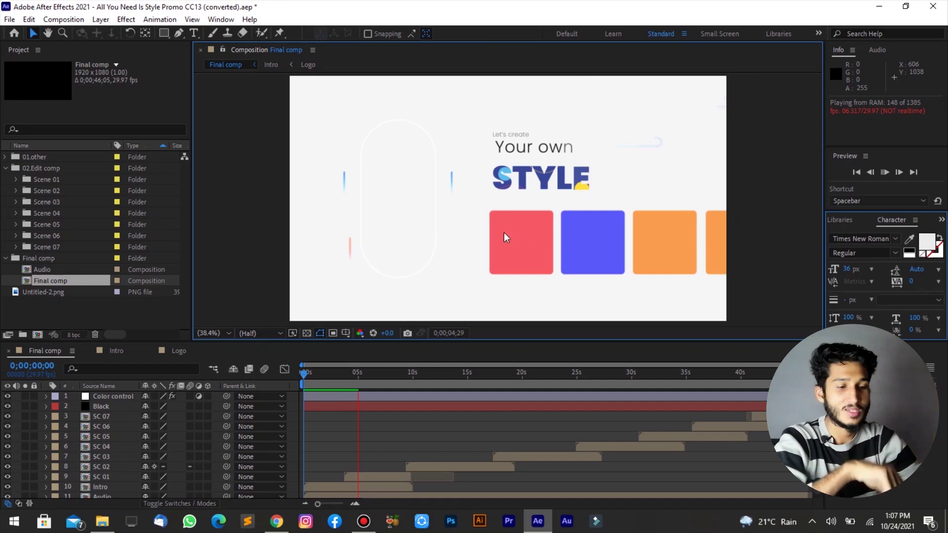
key(space)
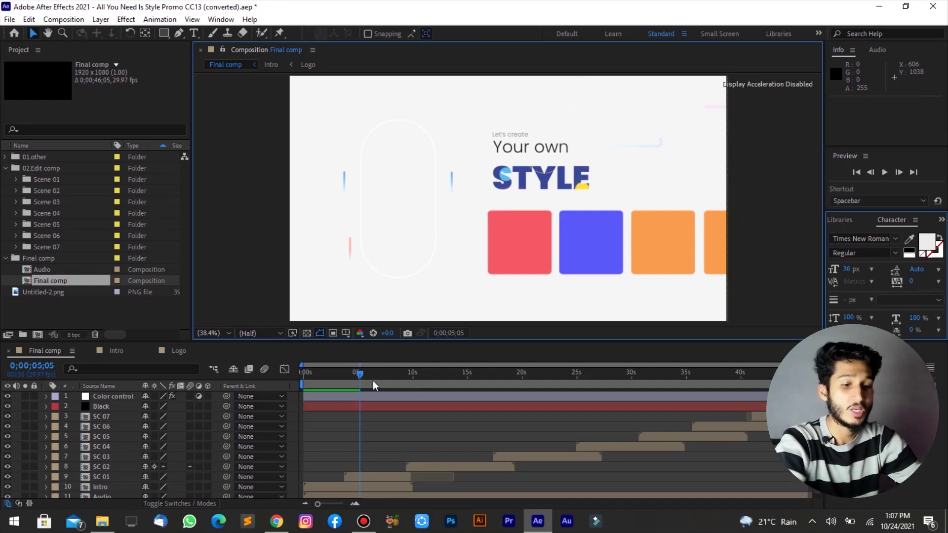
click(343, 375)
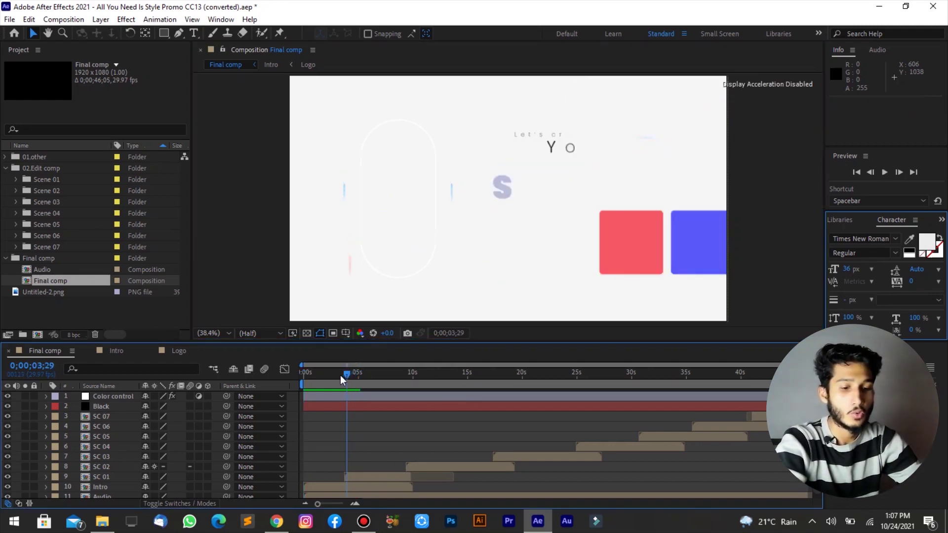
click(16, 180)
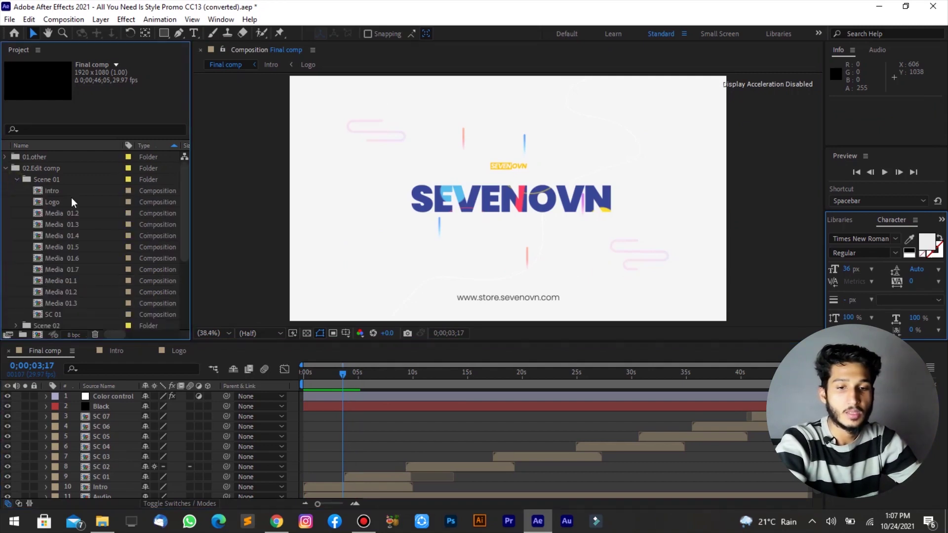
double_click(38, 218)
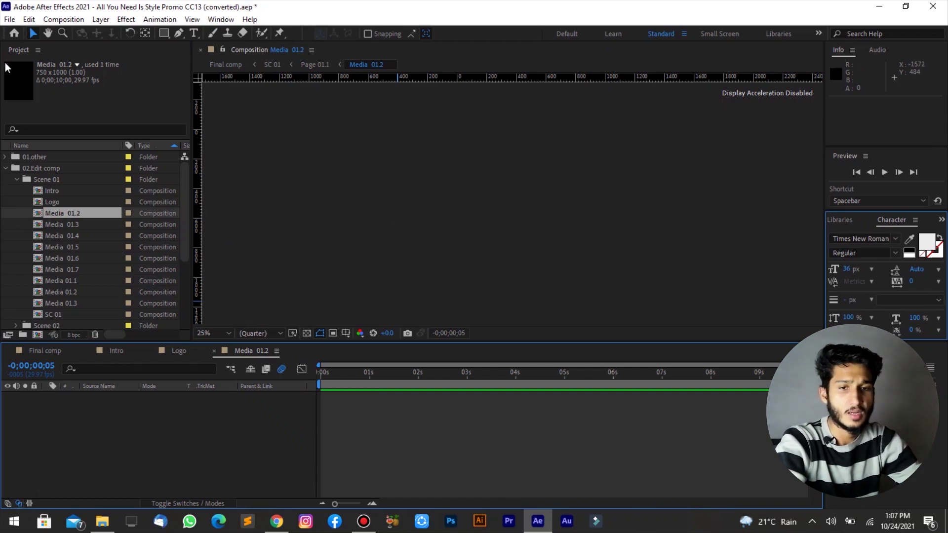
Switch from After Effects to File Explorer and go to Local Disk (E:).
click(48, 74)
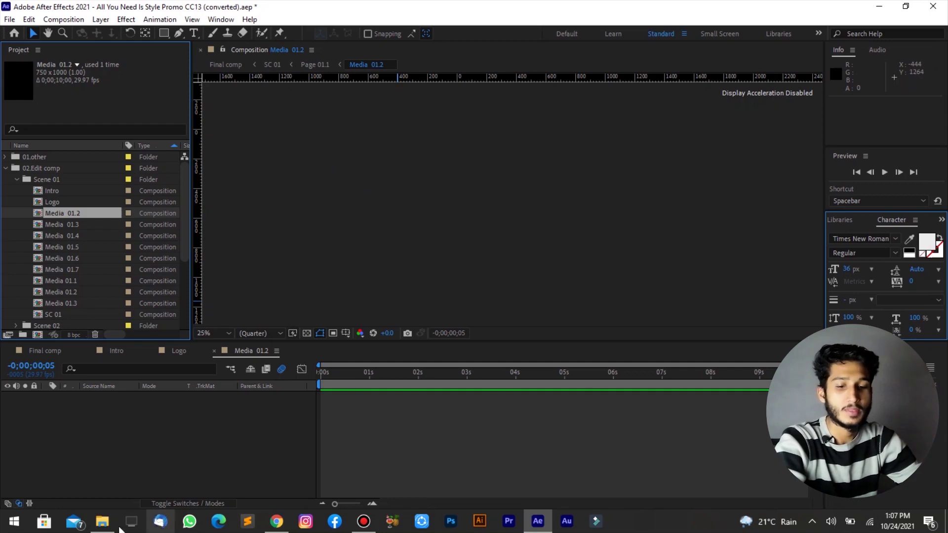
click(102, 521)
click(43, 242)
Open E:\Sevenovn\Sevenovn\Pics and drag the red-coat jon-ly photo toward After Effects.
double_click(109, 109)
click(210, 107)
double_click(210, 106)
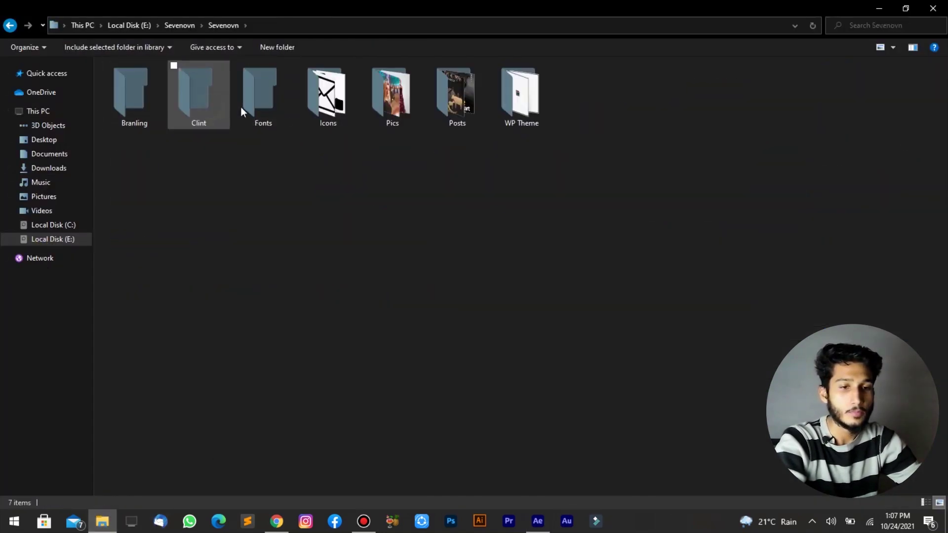
double_click(389, 100)
scroll(725, 350, down, 15)
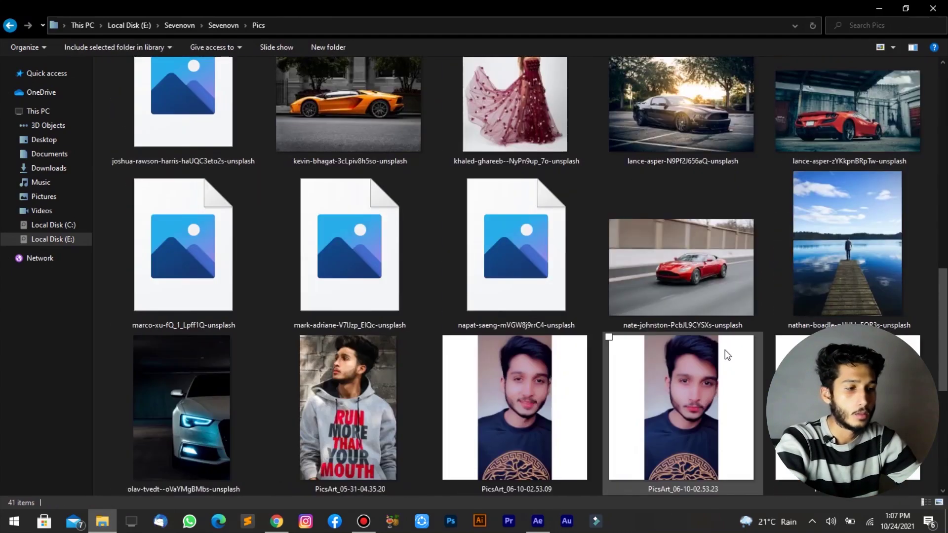
scroll(235, 274, up, 4)
scroll(195, 310, up, 9)
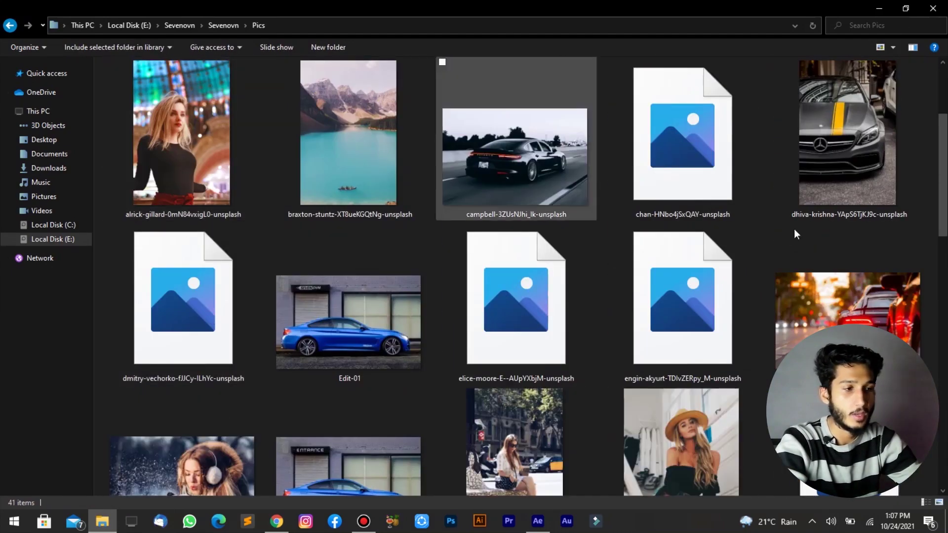
scroll(857, 259, down, 4)
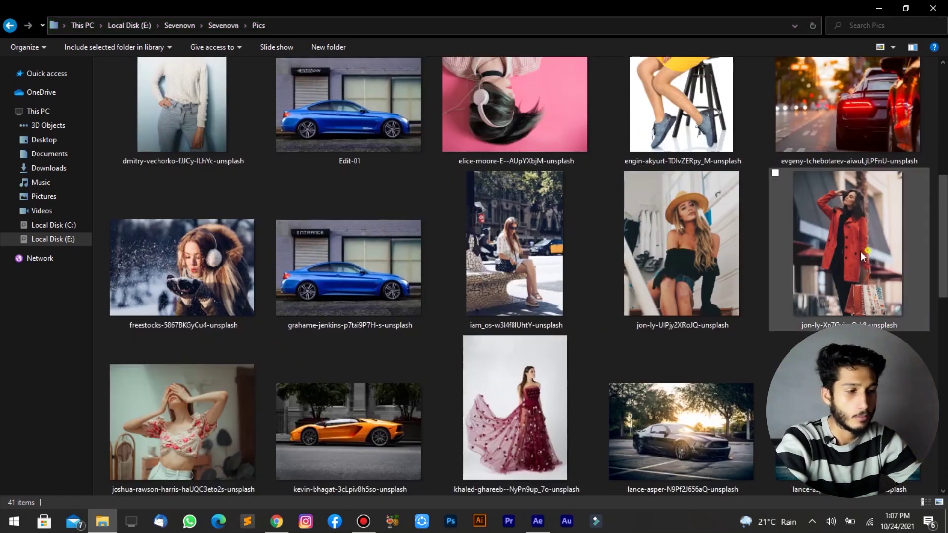
drag(860, 251, 934, 230)
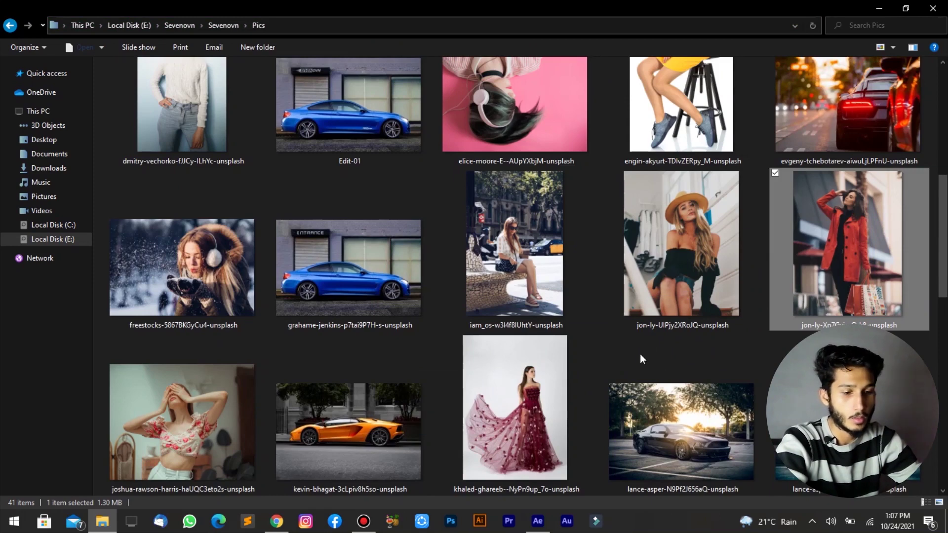
mouse_move(934, 229)
mouse_down()
mouse_move(392, 207)
mouse_move(391, 218)
mouse_up()
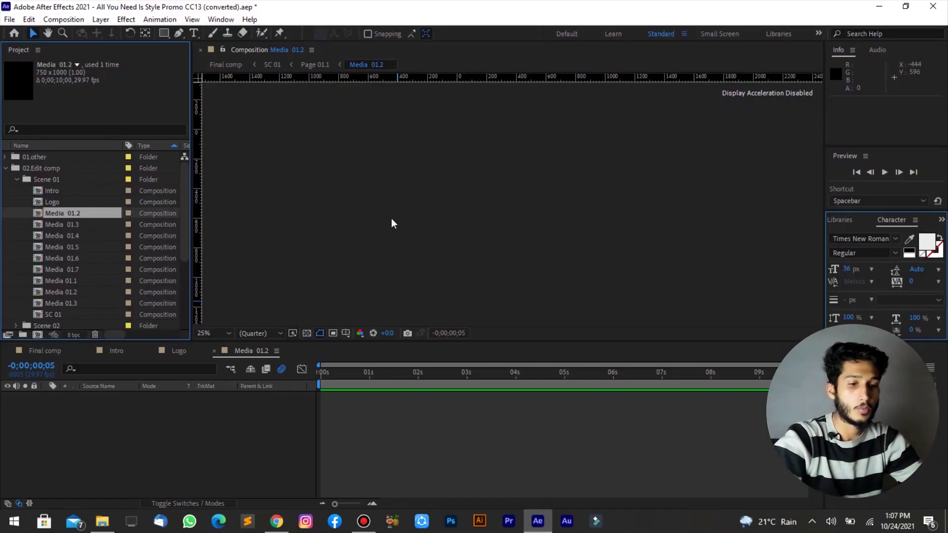
Drop the red-coat photo from the Pics folder into the Media 01.2 composition.
key(space)
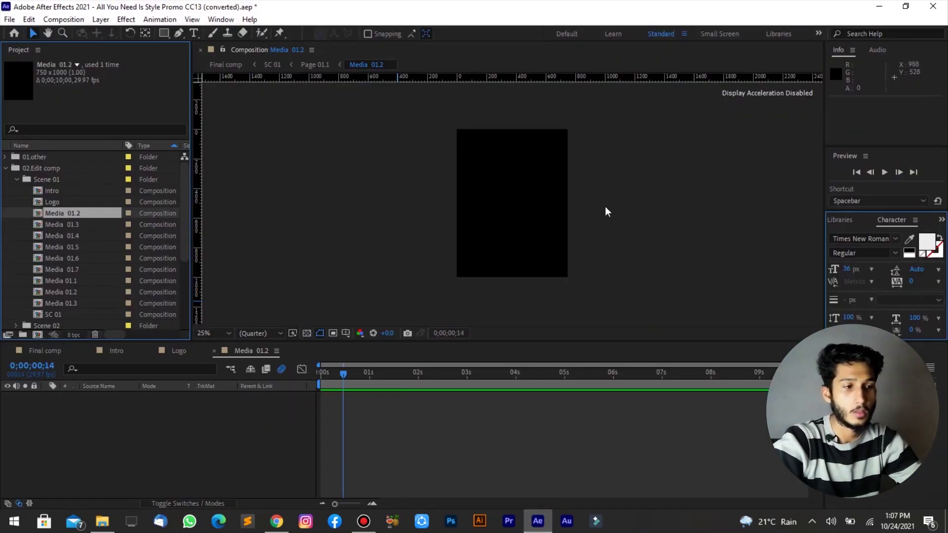
click(102, 521)
mouse_move(872, 230)
mouse_down()
mouse_move(538, 523)
mouse_move(570, 189)
mouse_up()
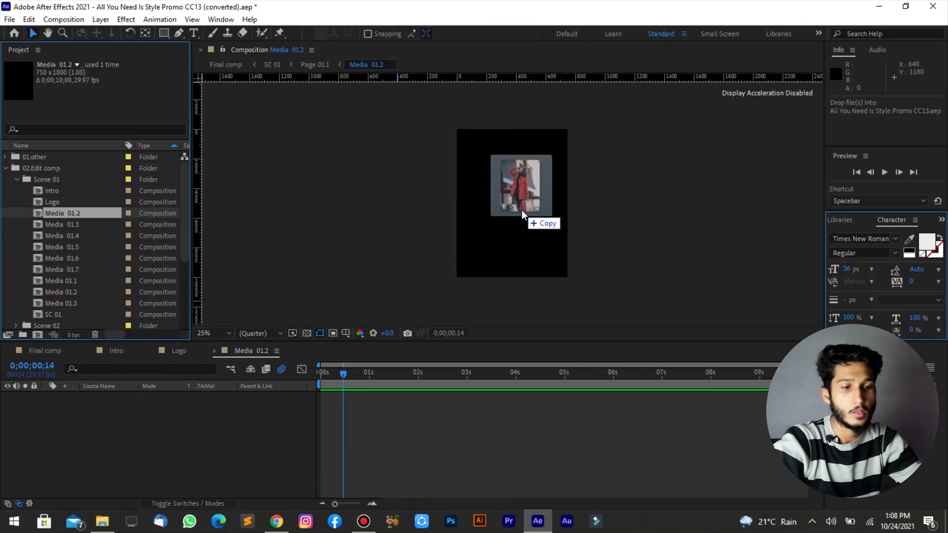
drag(570, 189, 521, 209)
Scale the red-coat photo layer to 23.2% so it fills the frame.
key(comma)
key(comma)
key(comma)
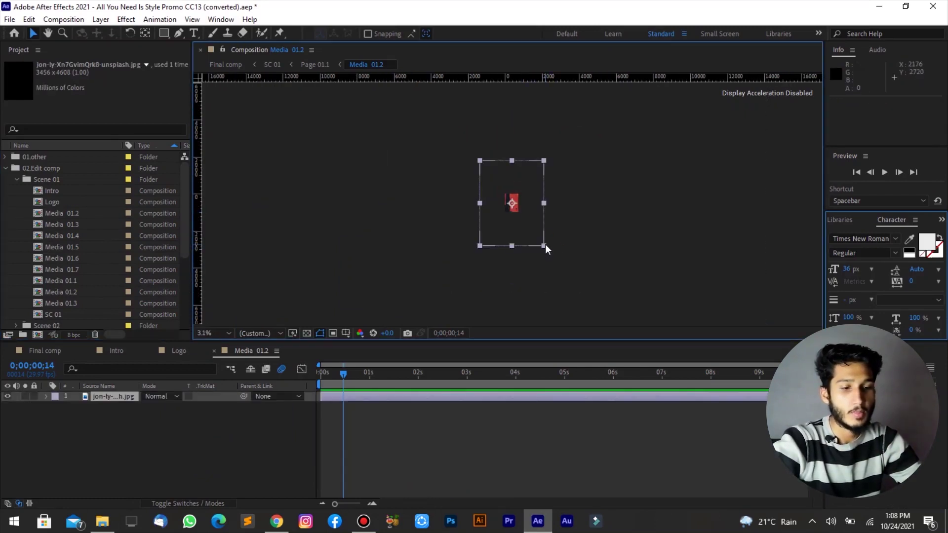
drag(544, 243, 527, 211)
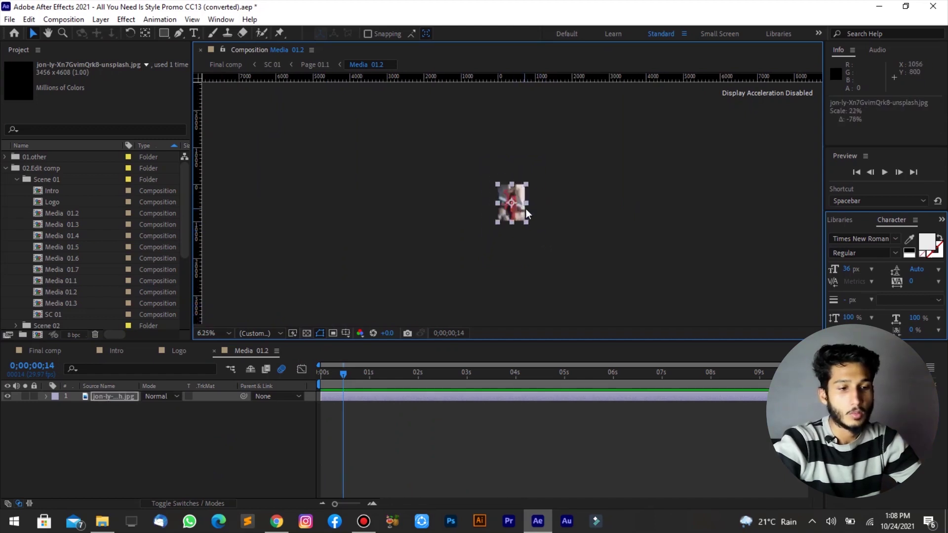
key(period)
key(period)
key(period)
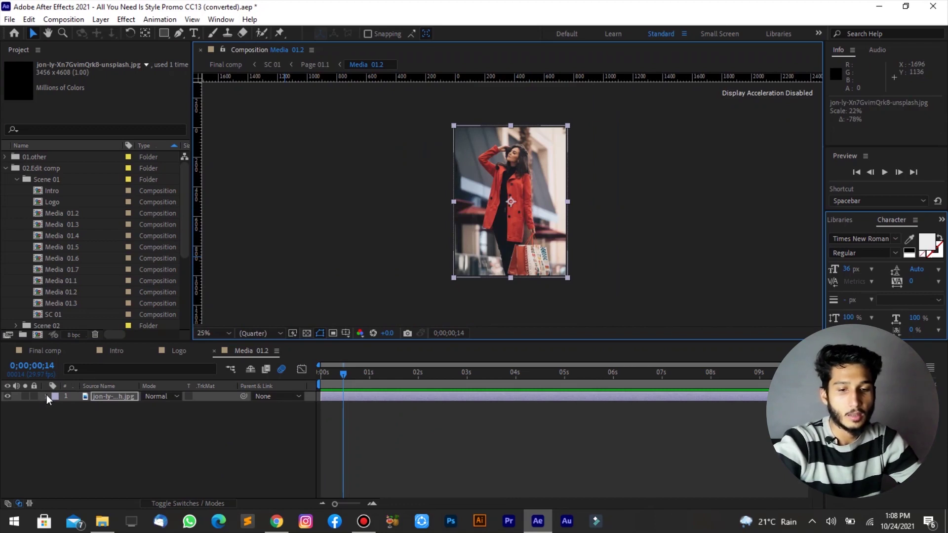
click(46, 396)
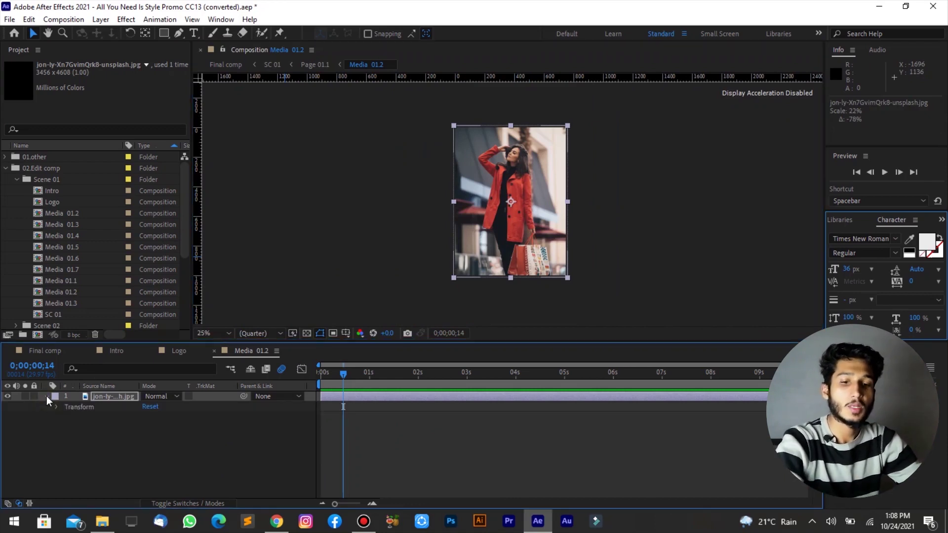
click(57, 407)
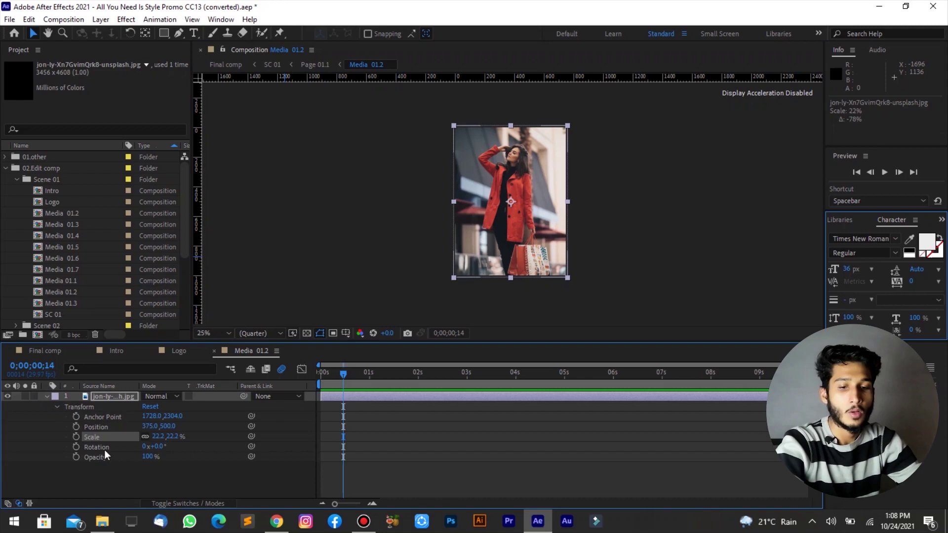
drag(159, 438, 163, 437)
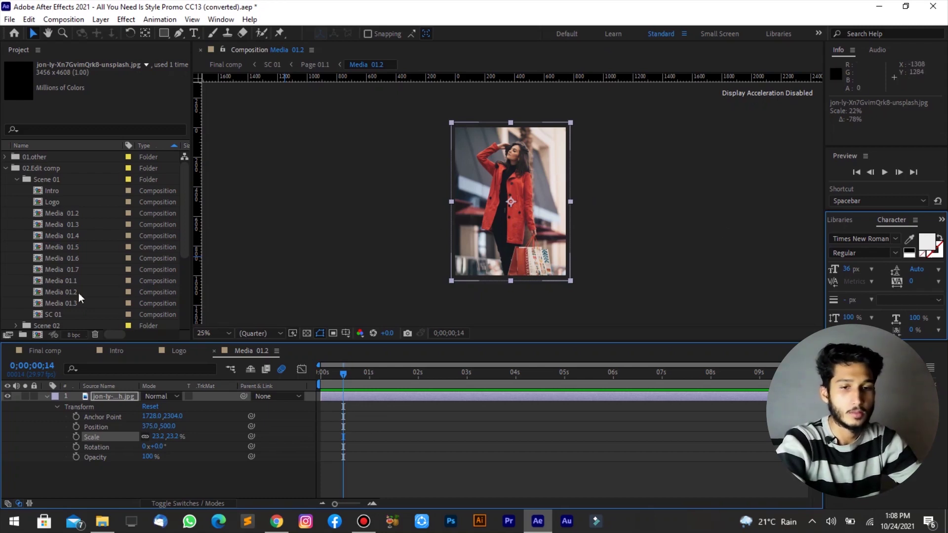
click(47, 398)
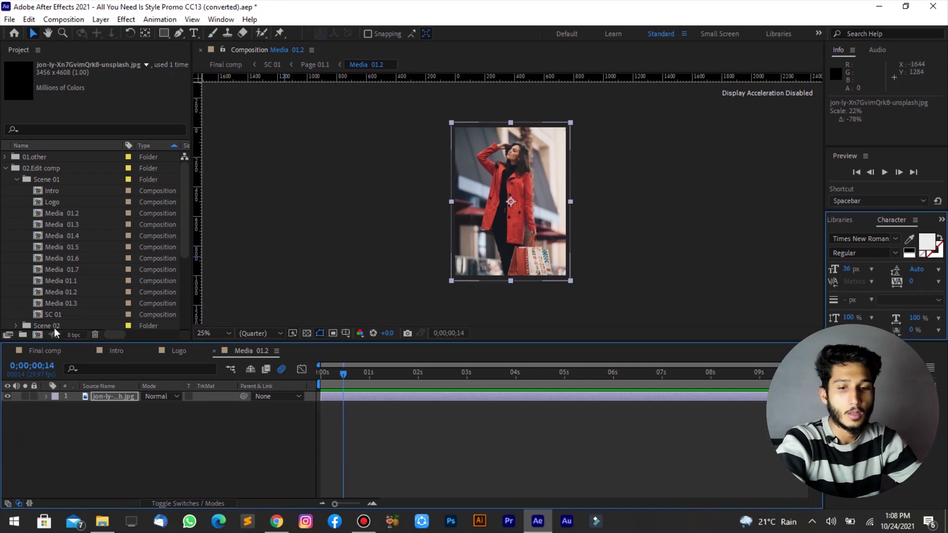
Open the Final comp and preview its animation.
click(18, 179)
double_click(29, 281)
key(space)
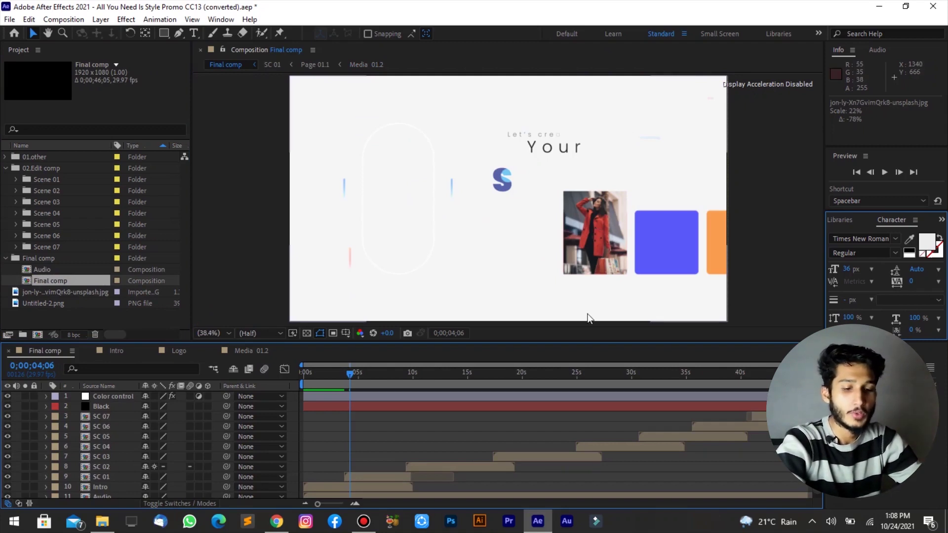
key(space)
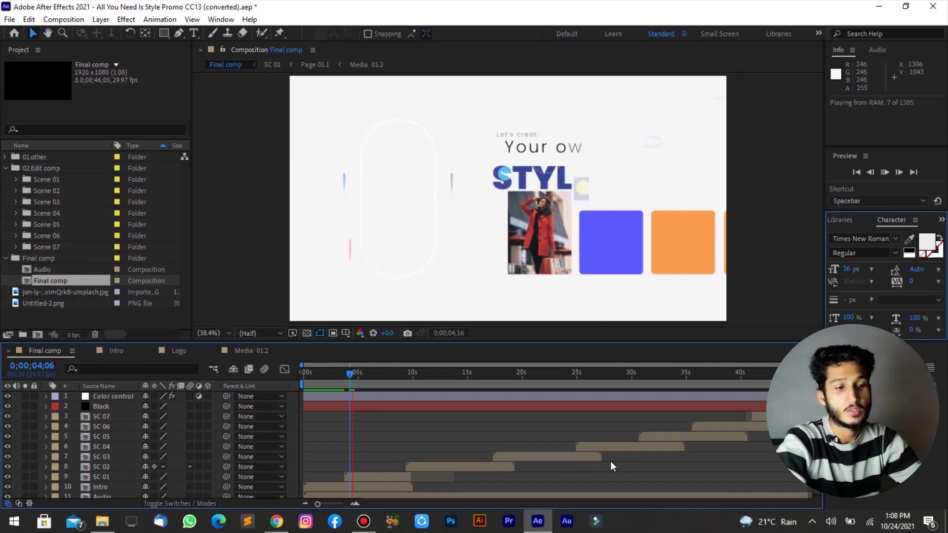
key(space)
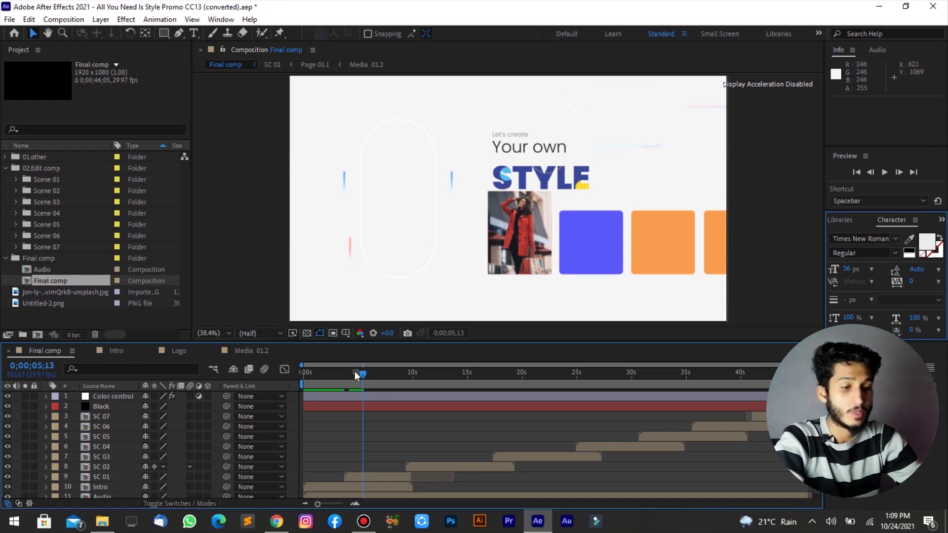
key(space)
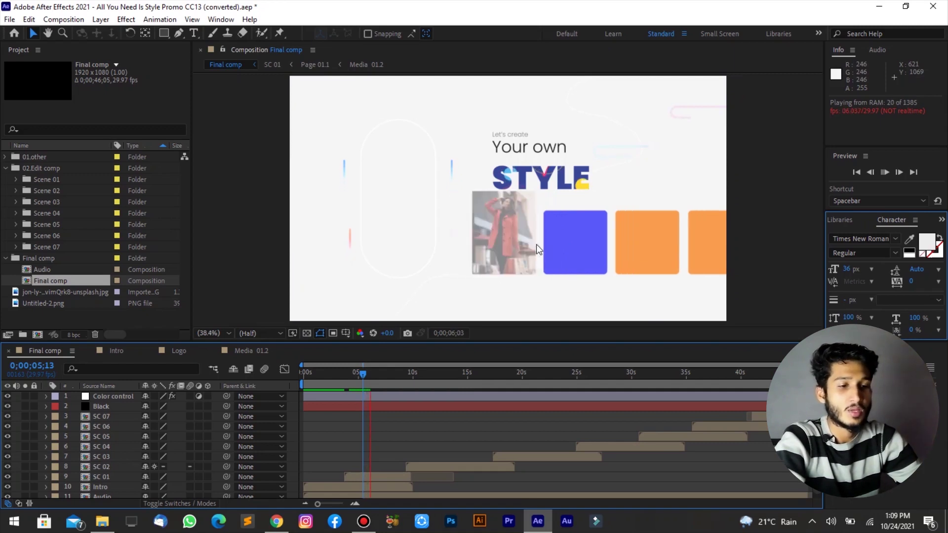
key(space)
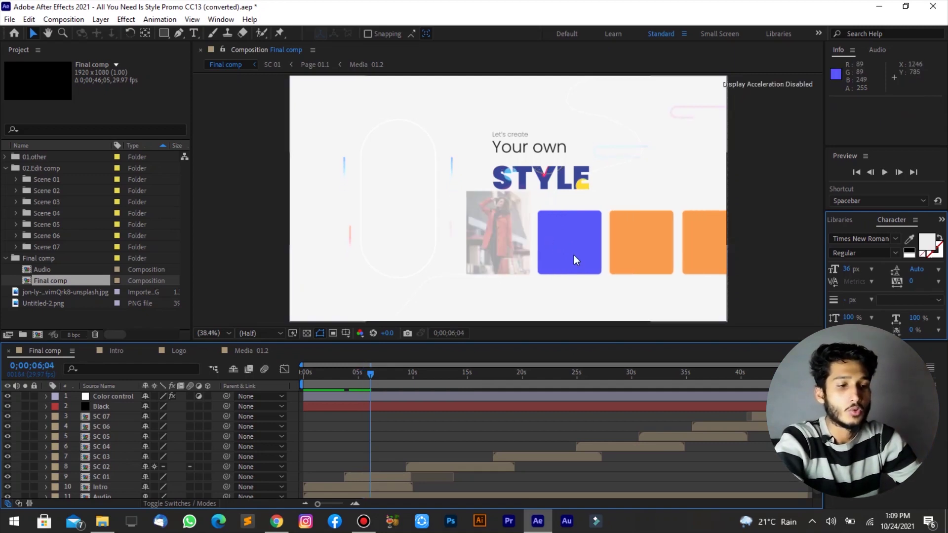
Open Media 01.3 from Scene 01 and drag the straw-hat photo into it.
click(15, 180)
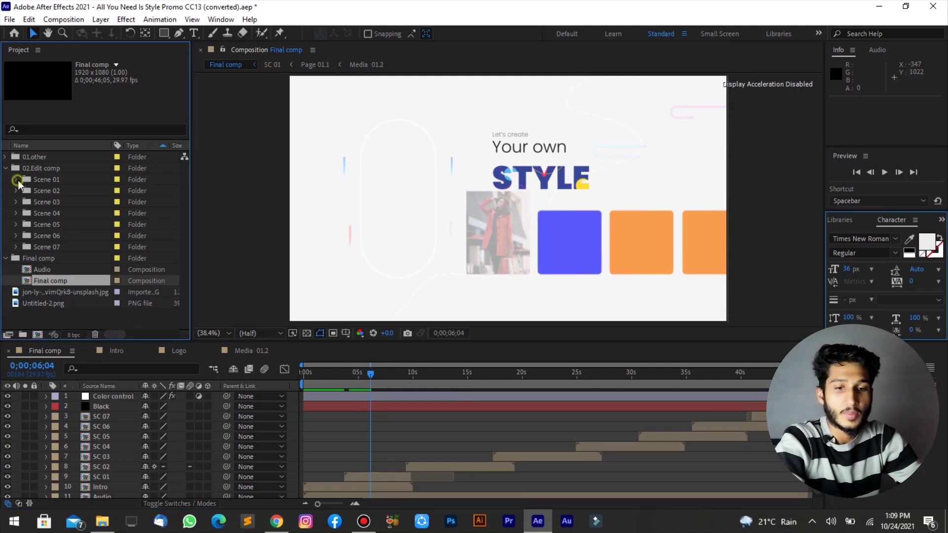
double_click(37, 224)
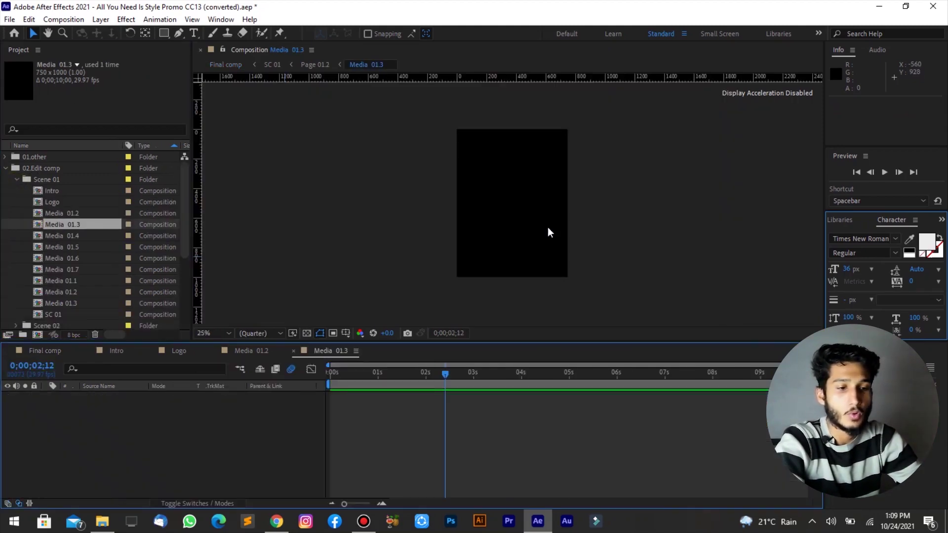
click(101, 522)
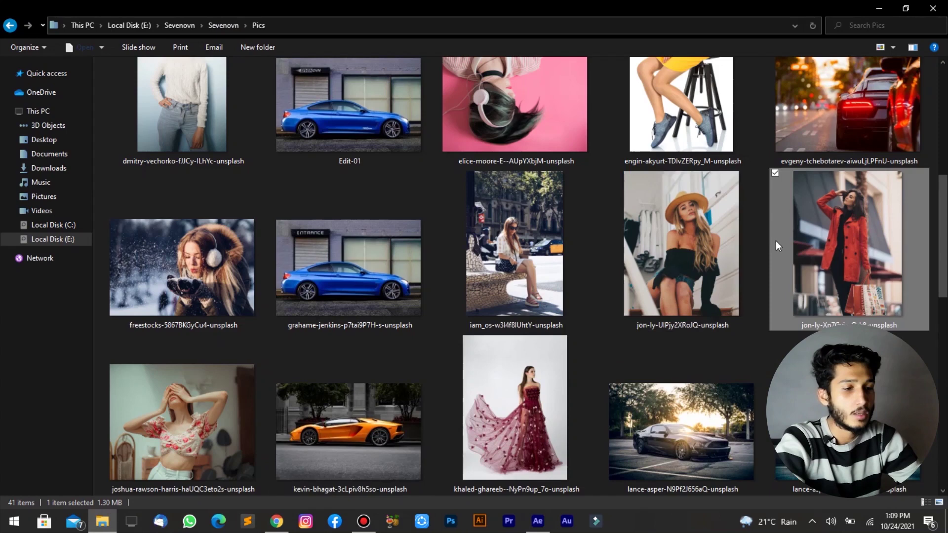
mouse_move(695, 295)
mouse_down()
mouse_move(473, 481)
mouse_move(508, 237)
mouse_up()
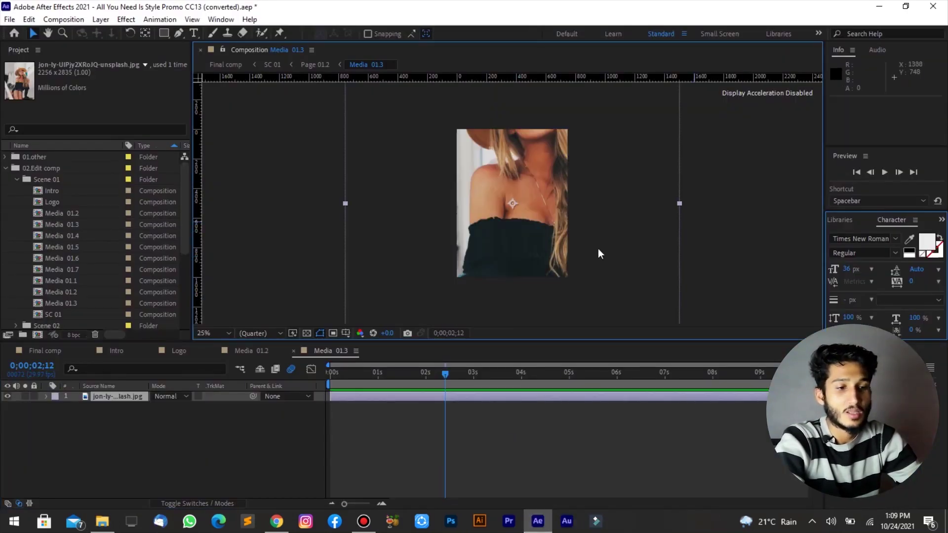
key(comma)
key(comma)
Roughly resize the hat photo and set the viewer magnification to Fit.
mouse_move(553, 252)
mouse_down()
mouse_move(555, 268)
mouse_move(516, 211)
mouse_up()
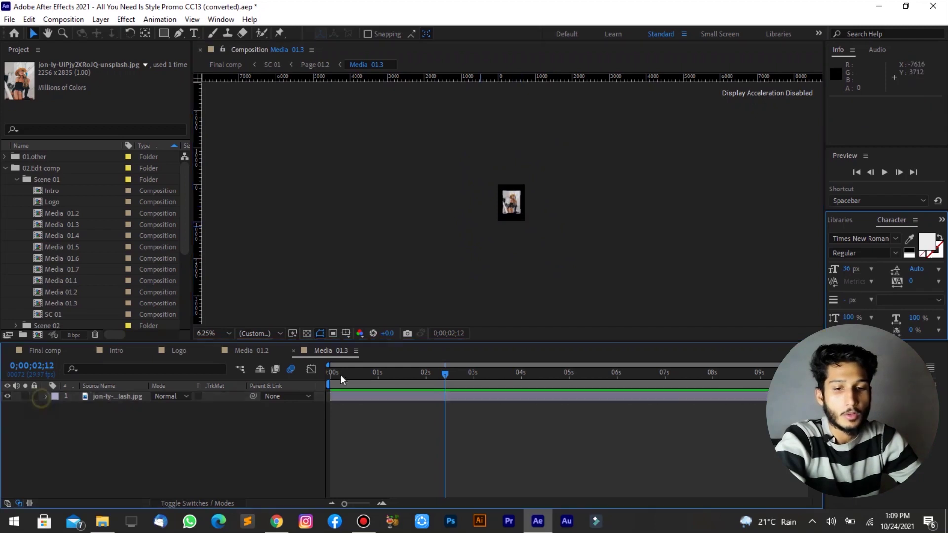
key(shift+slash)
key(comma)
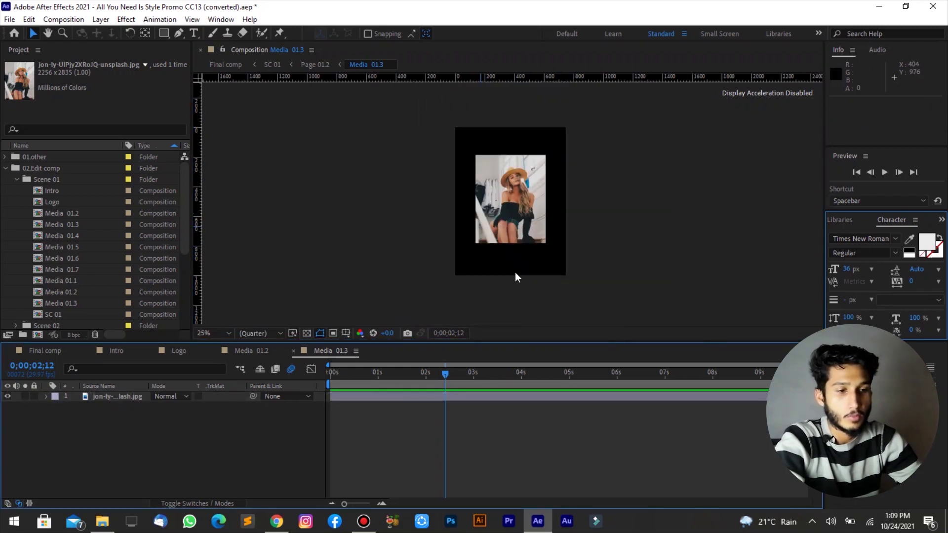
click(228, 333)
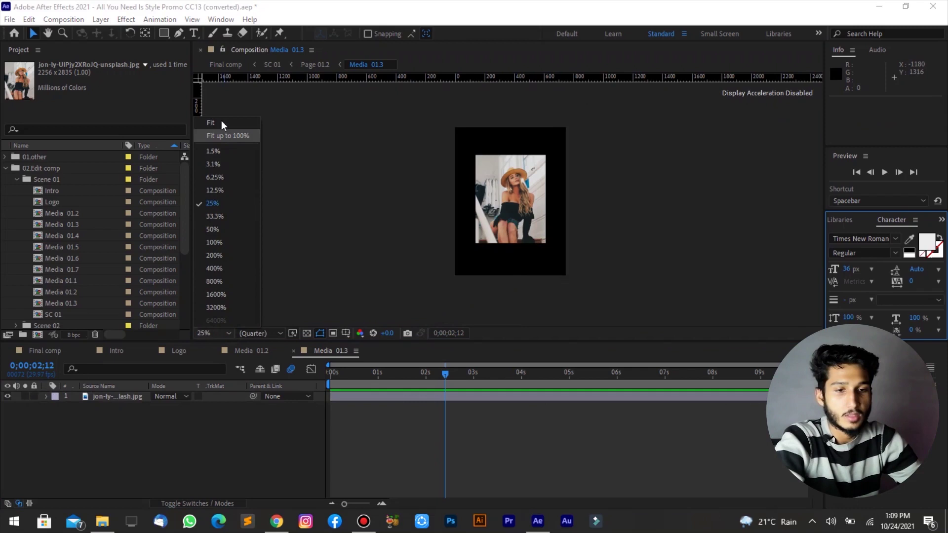
click(221, 121)
Set the hat photo's Scale to 36% and move it 16 px down to 375,500.
click(46, 396)
click(57, 406)
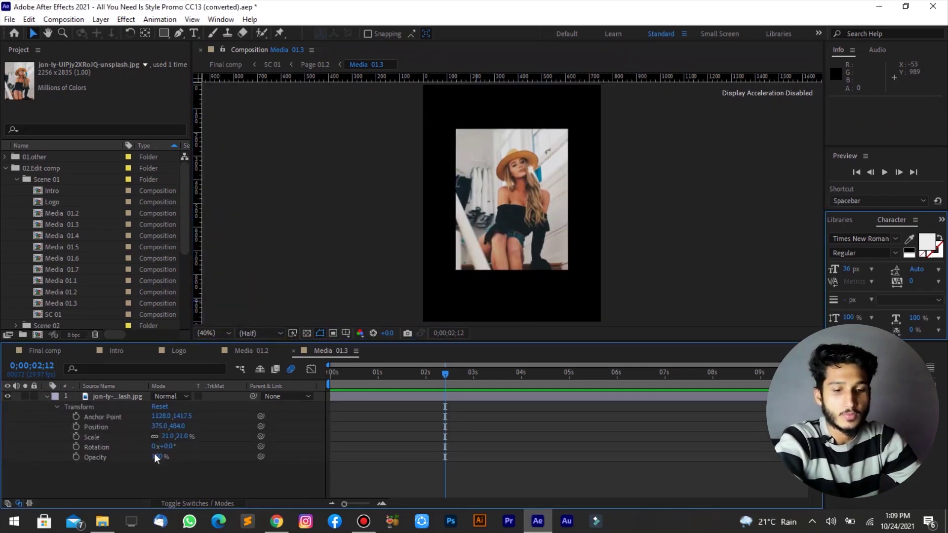
drag(167, 436, 178, 438)
scroll(237, 296, down, 2)
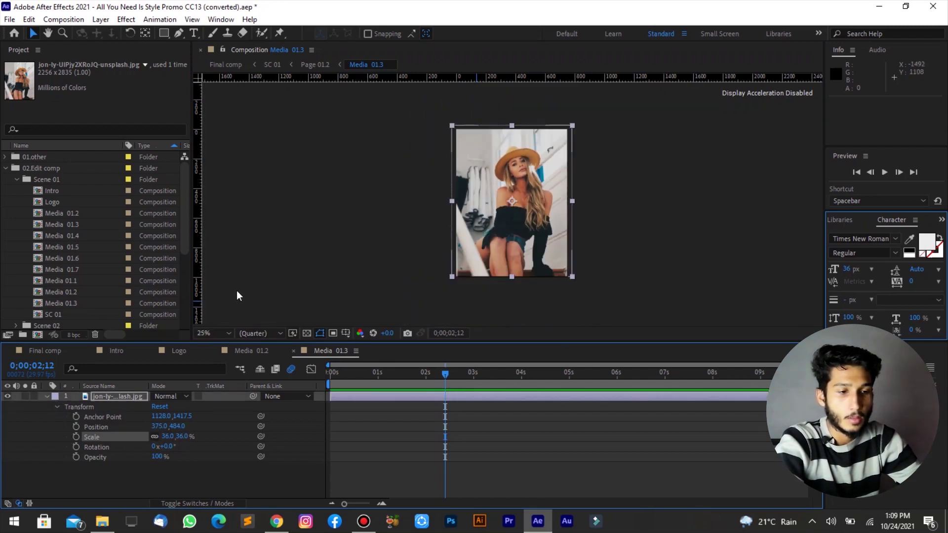
drag(539, 244, 539, 245)
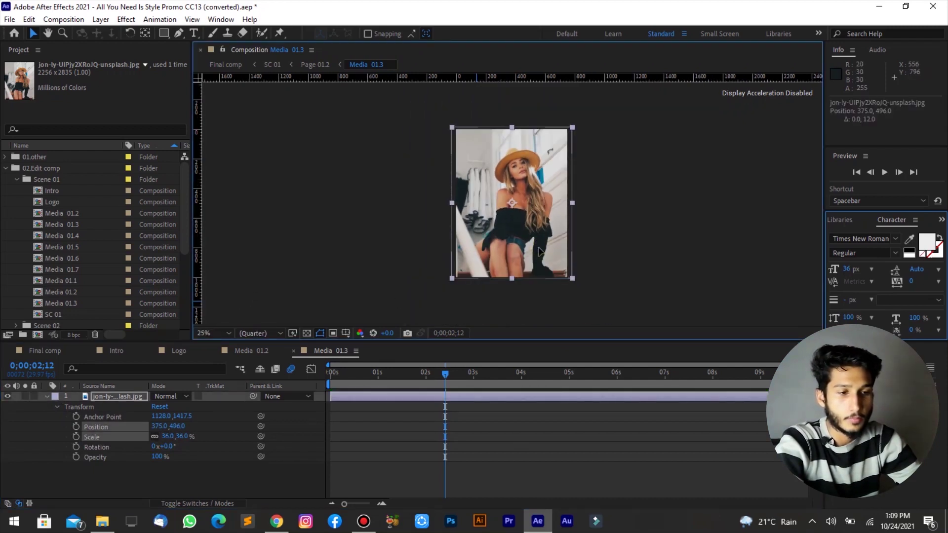
scroll(38, 304, down, 4)
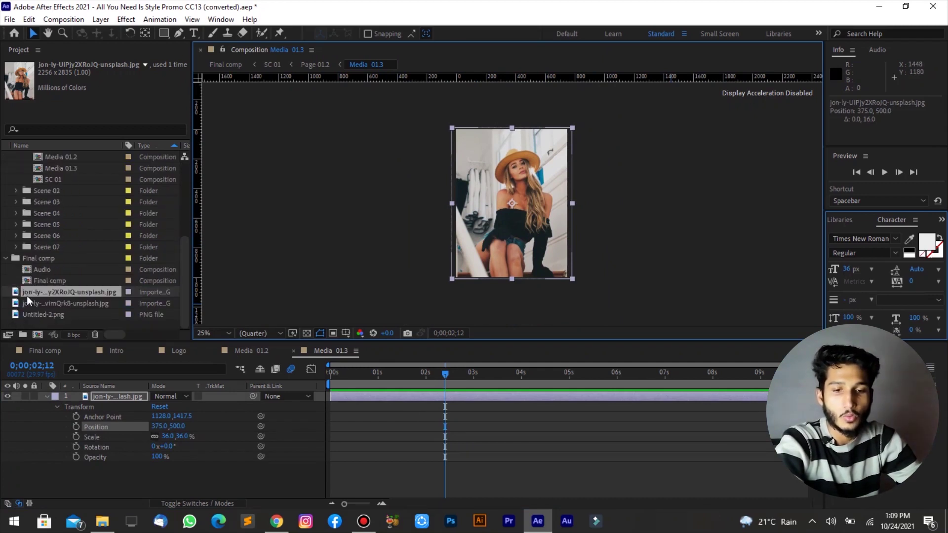
scroll(18, 290, up, 2)
scroll(32, 273, down, 2)
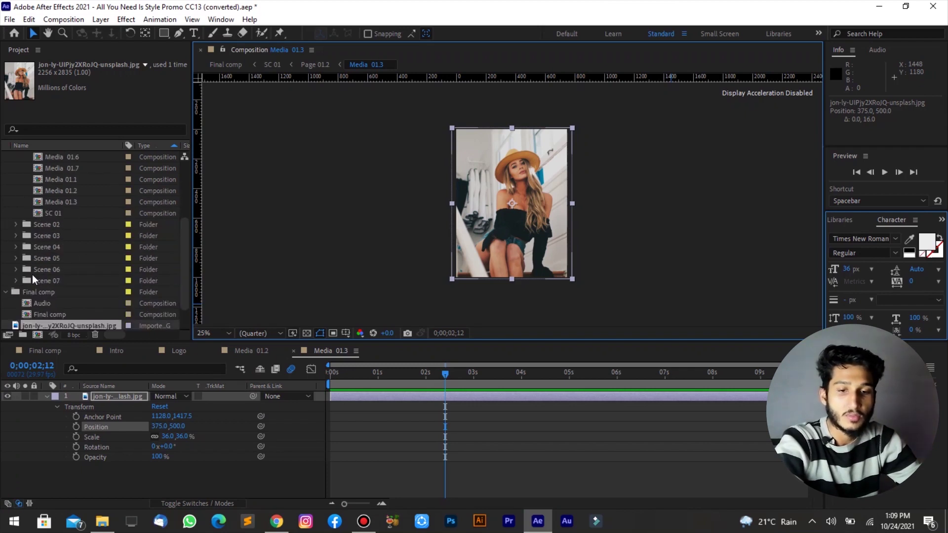
double_click(30, 280)
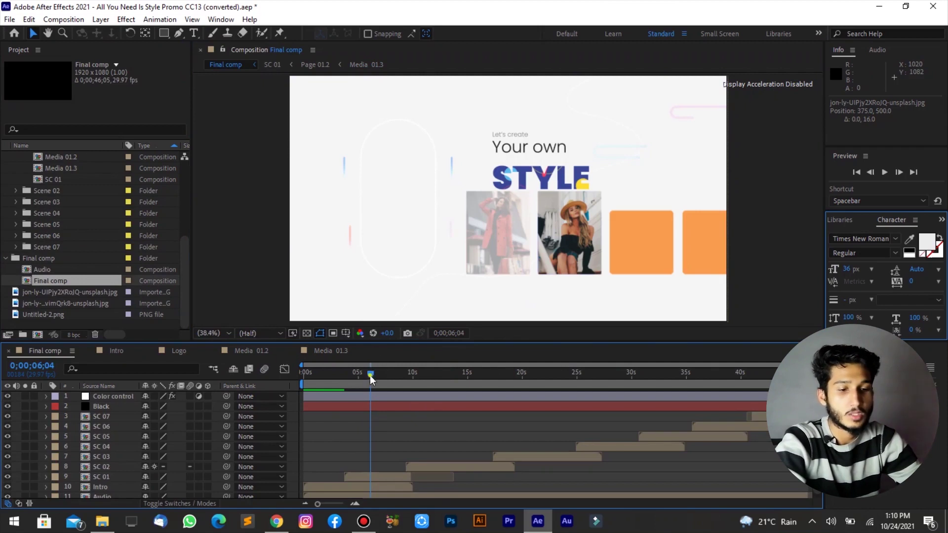
Preview Final comp from the frame showing both photos, then open SC 01.
drag(371, 375, 337, 389)
key(space)
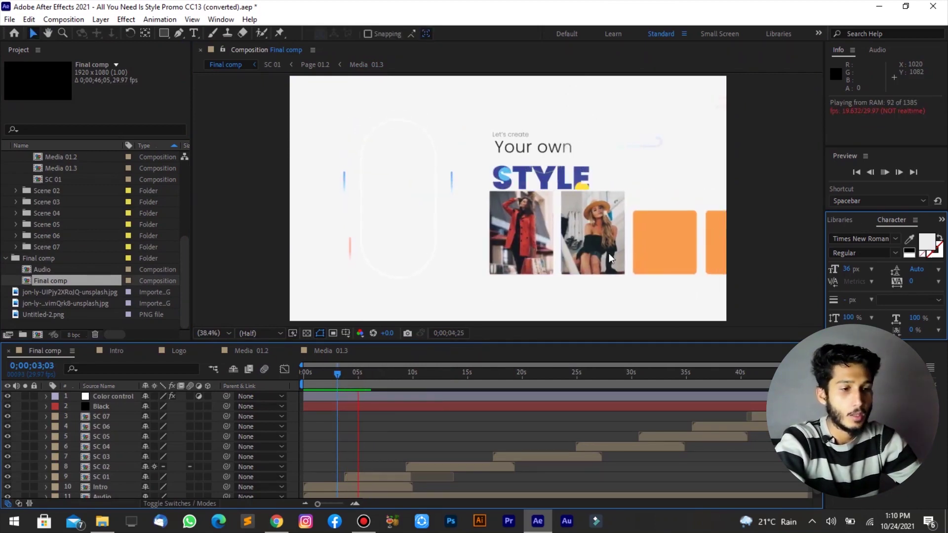
key(space)
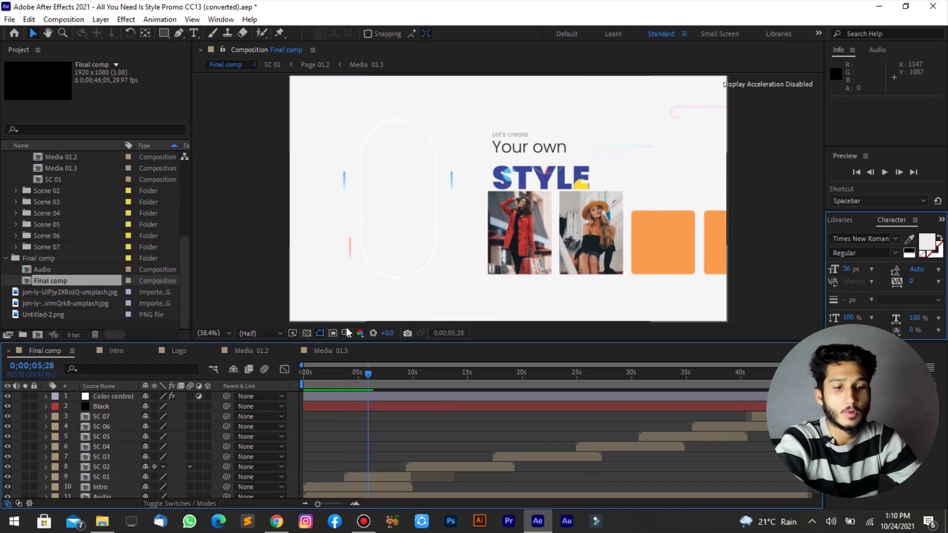
double_click(40, 180)
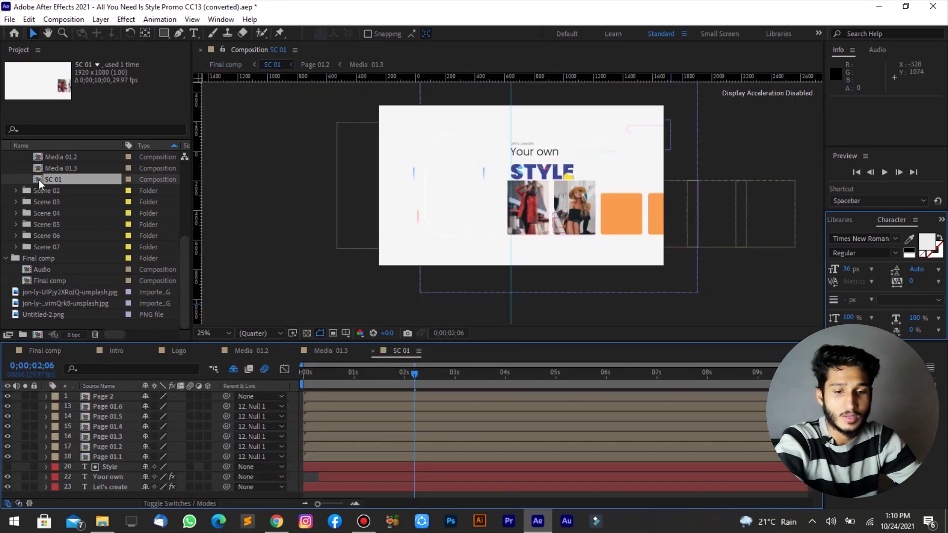
Try replacing the STYLE word with 'Fashion', then restore it to 'Style'.
scroll(49, 227, up, 2)
scroll(35, 200, up, 4)
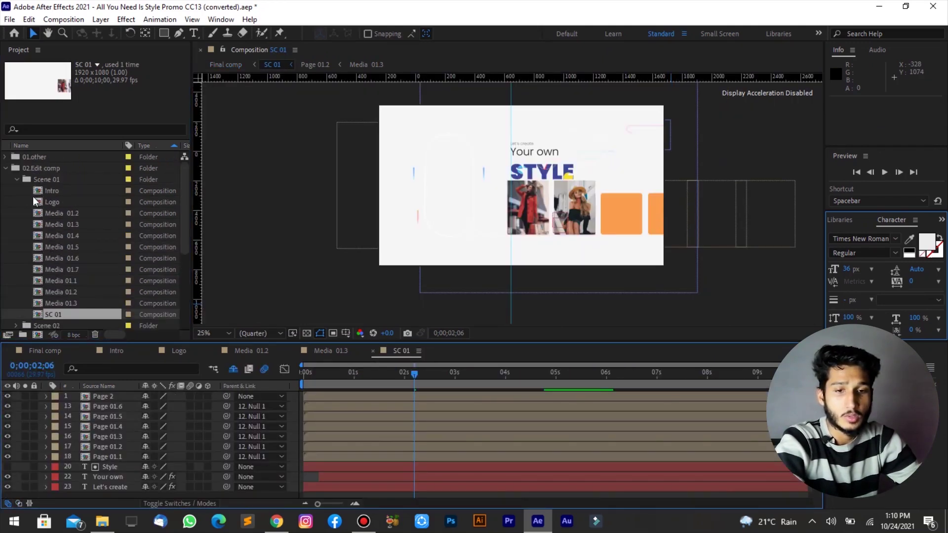
scroll(58, 241, down, 2)
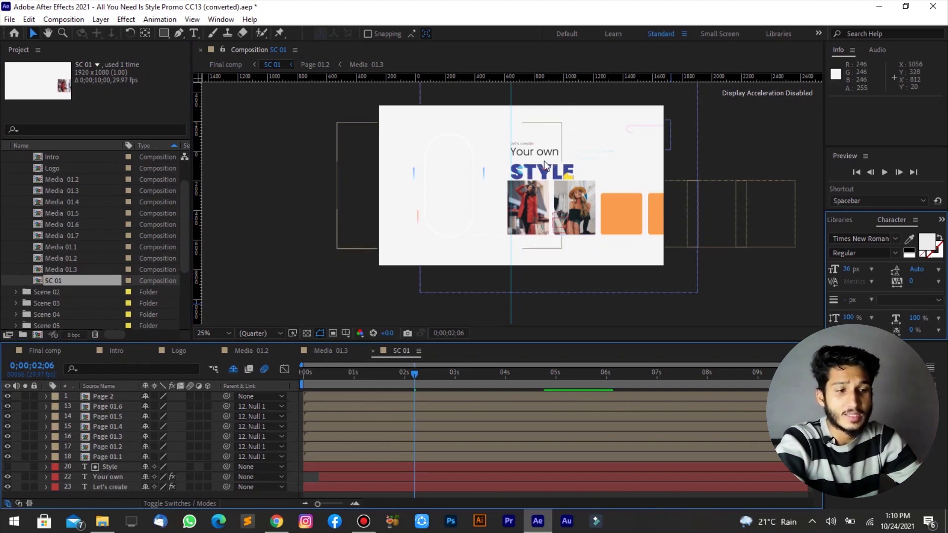
key(period)
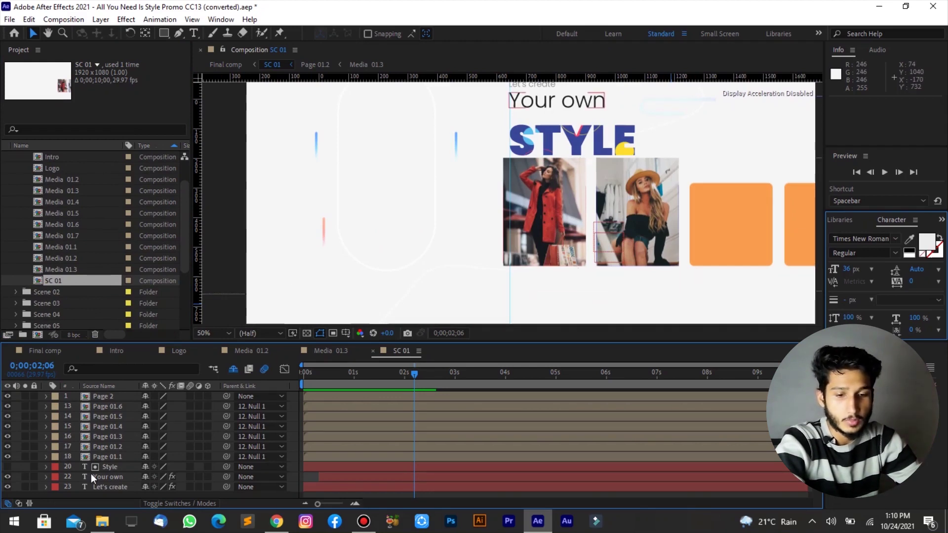
click(111, 467)
key(ctrl+t)
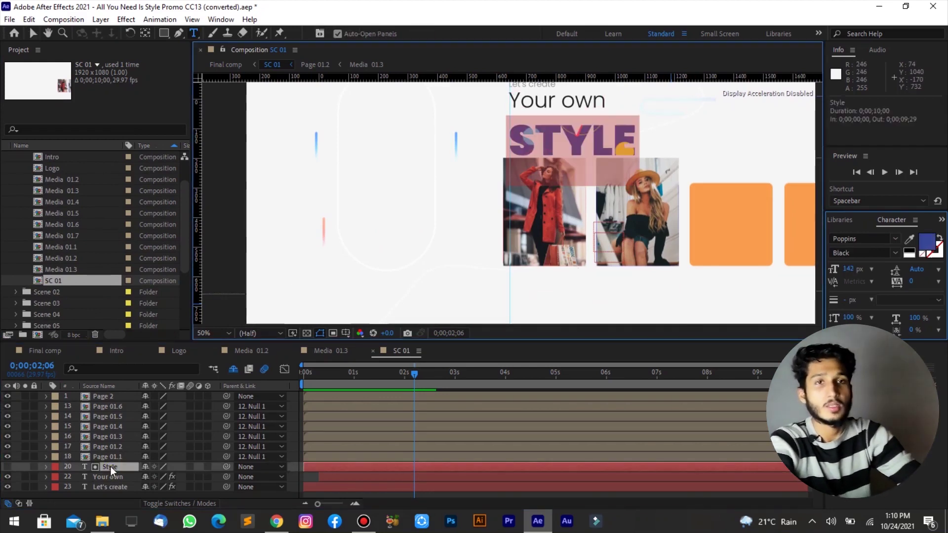
text(Fashion)
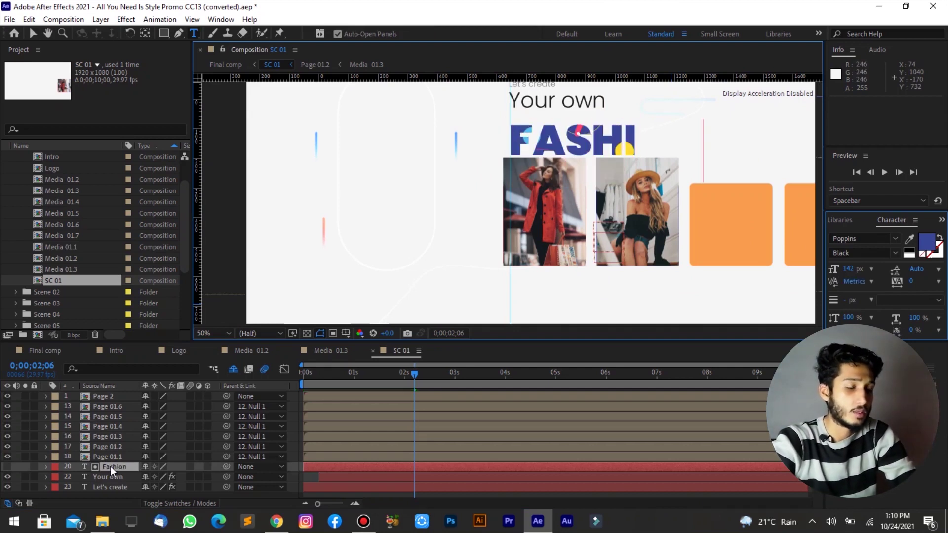
key(BackSpace)
key(BackSpace)
key(BackSpace)
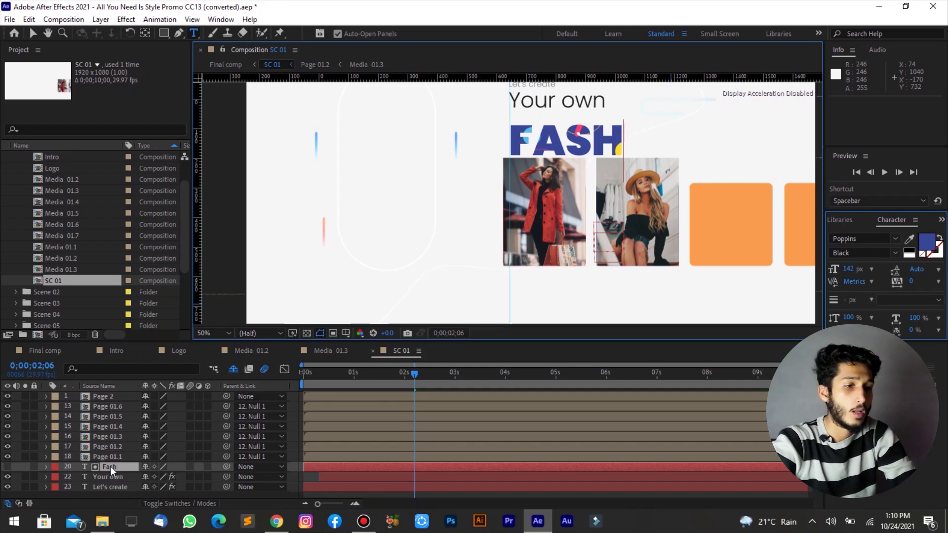
key(BackSpace)
key(BackSpace)
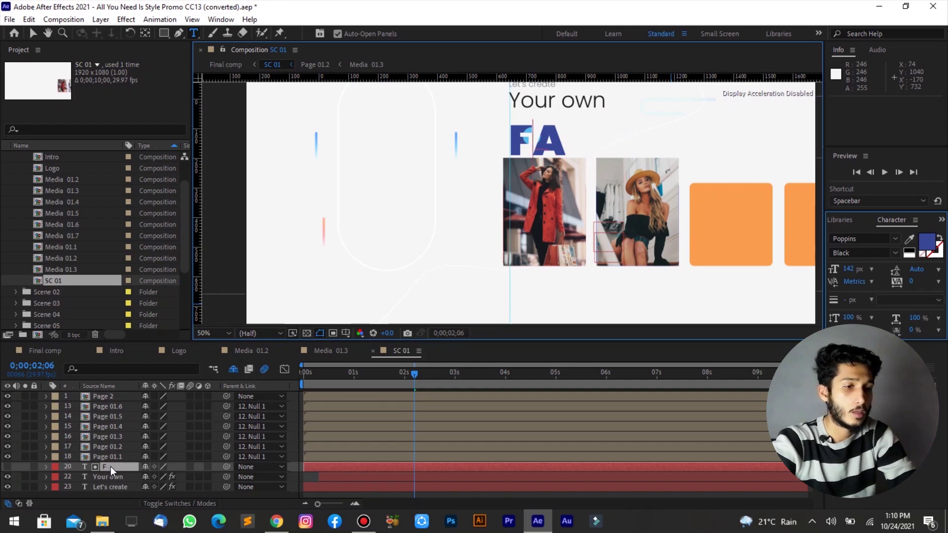
key(BackSpace)
key(BackSpace)
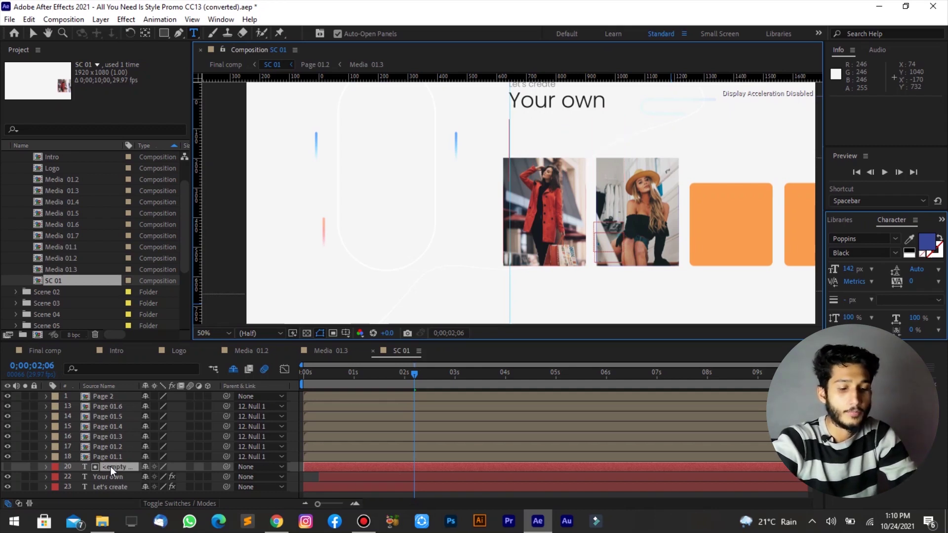
text(S)
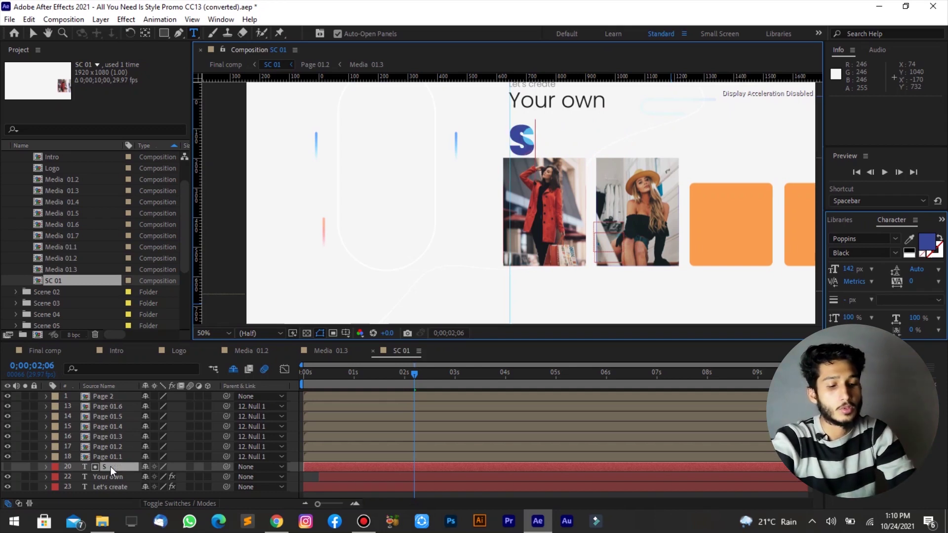
text(tyle)
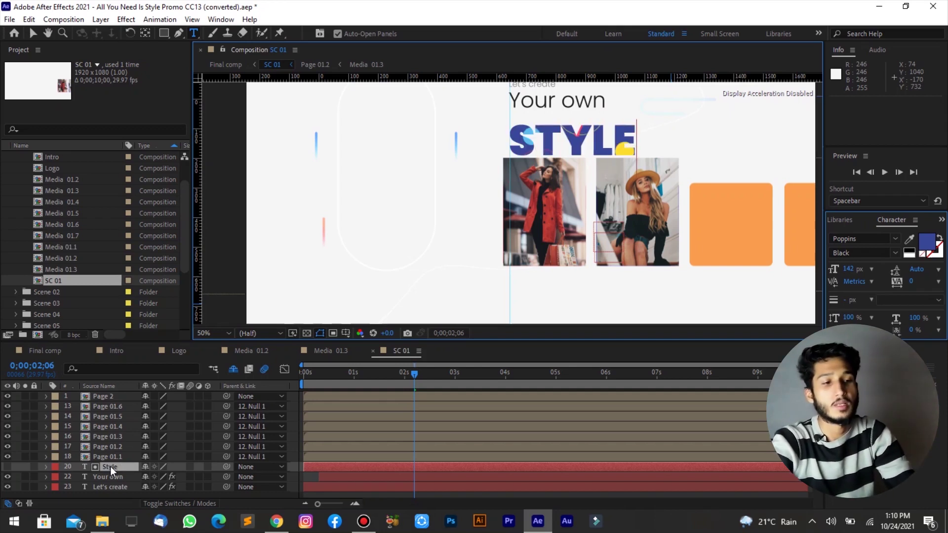
Change the 'Your own' text layer to read 'Sevenovn.com'.
key(period)
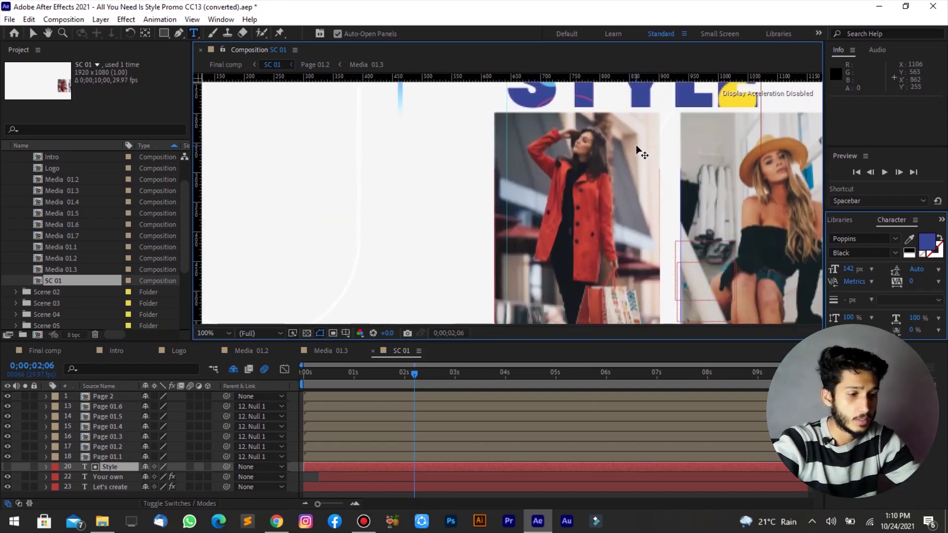
key(comma)
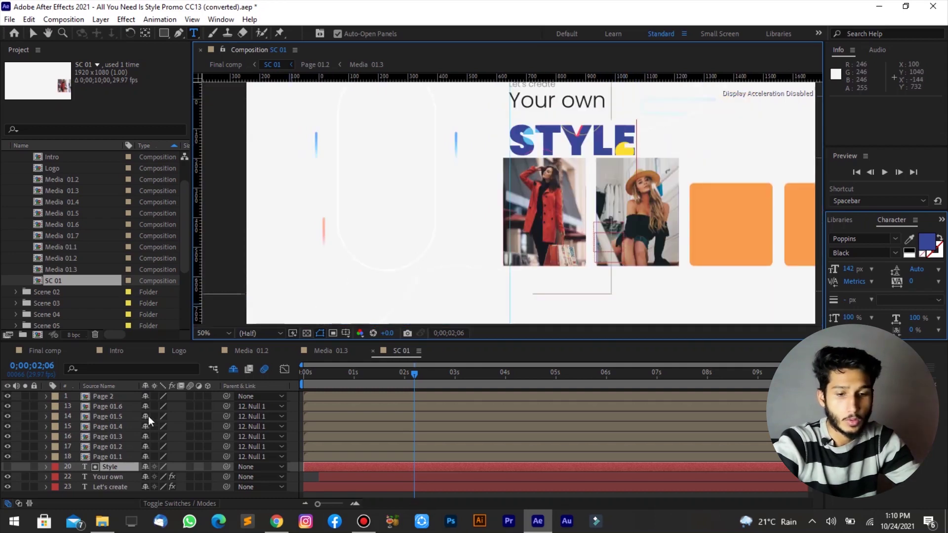
click(107, 477)
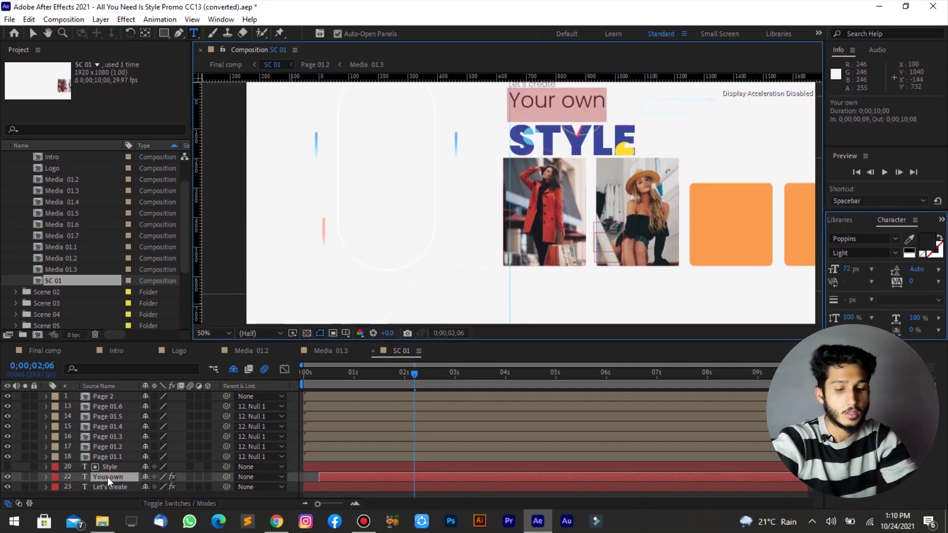
text(Seven)
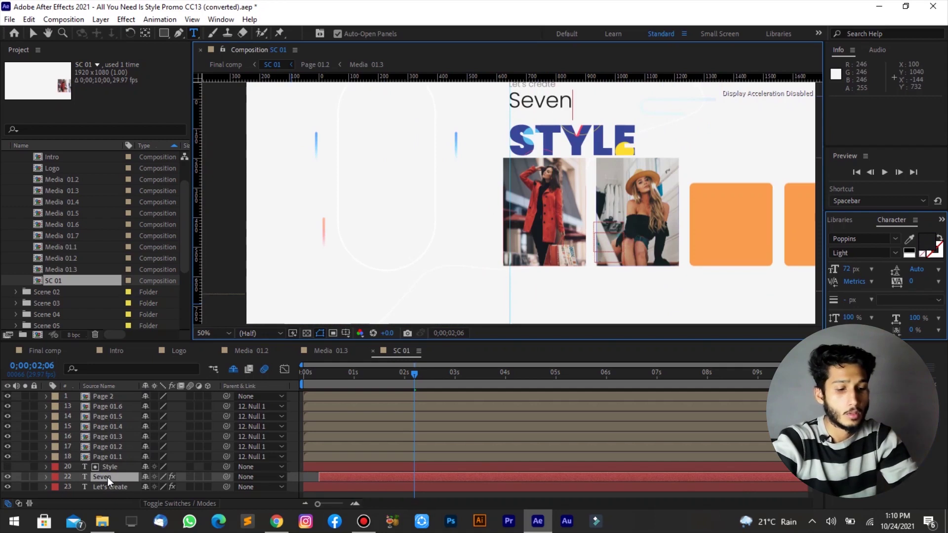
text(ovn.com)
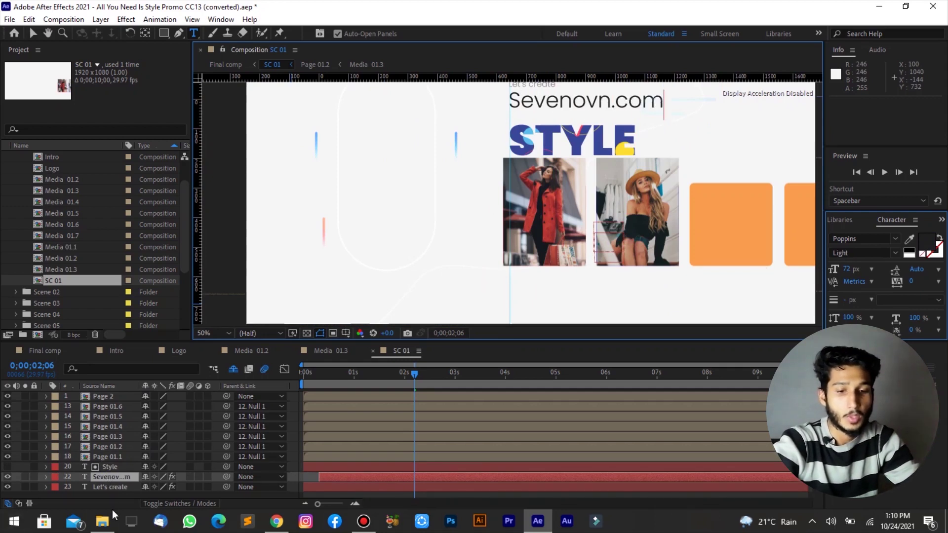
click(111, 487)
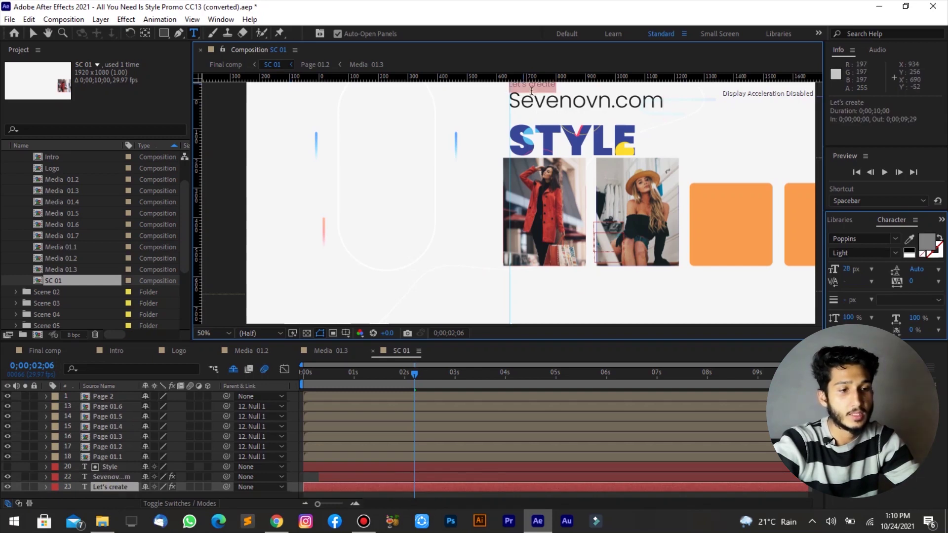
click(106, 457)
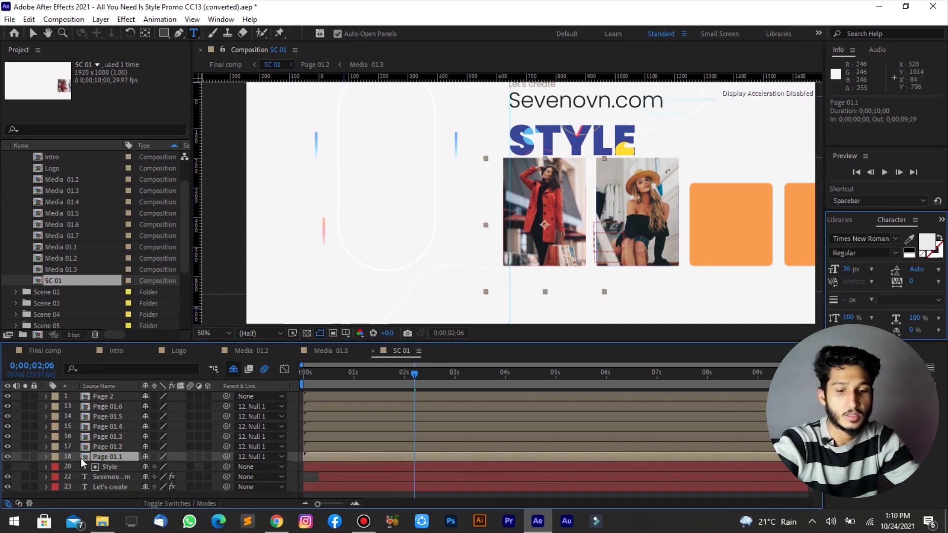
Go through Page 01.1 into the Media 01.2 precomp holding the red-coat photo.
double_click(85, 460)
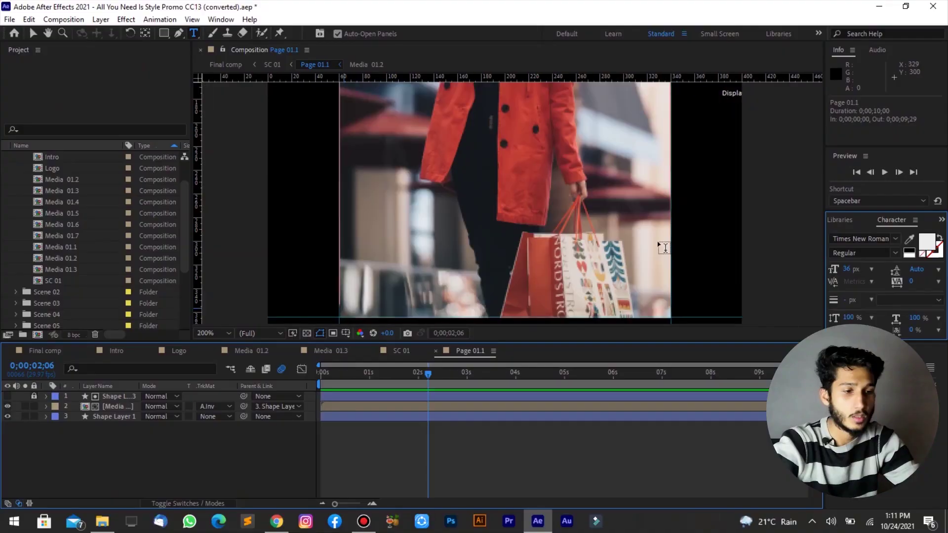
key(comma)
key(comma)
key(comma)
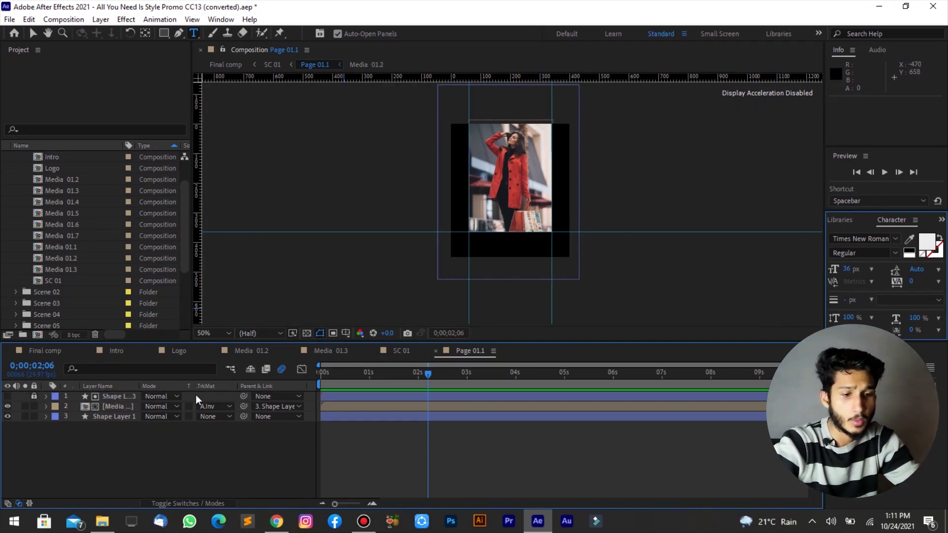
double_click(97, 407)
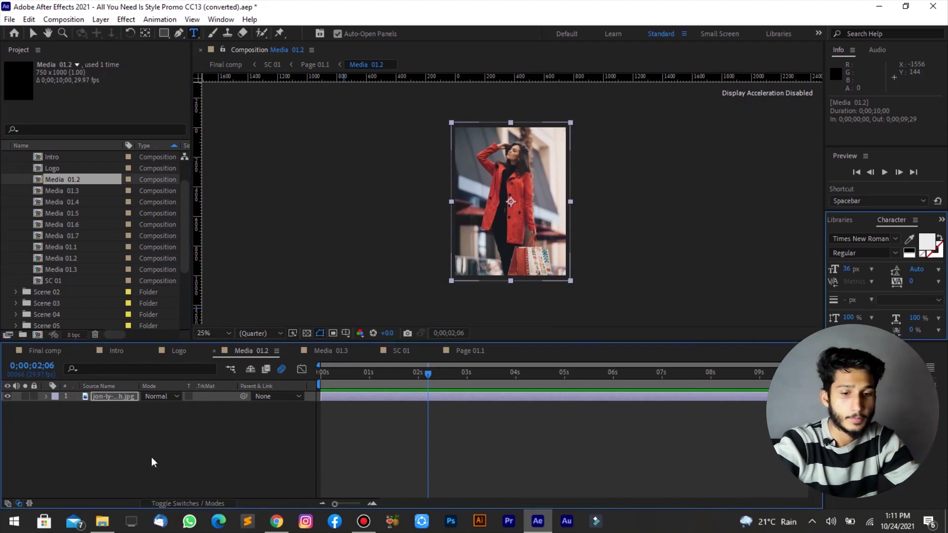
click(141, 441)
Open Page 01.2 inside SC 01 and scale down the Media 01.3 hat photo.
double_click(42, 280)
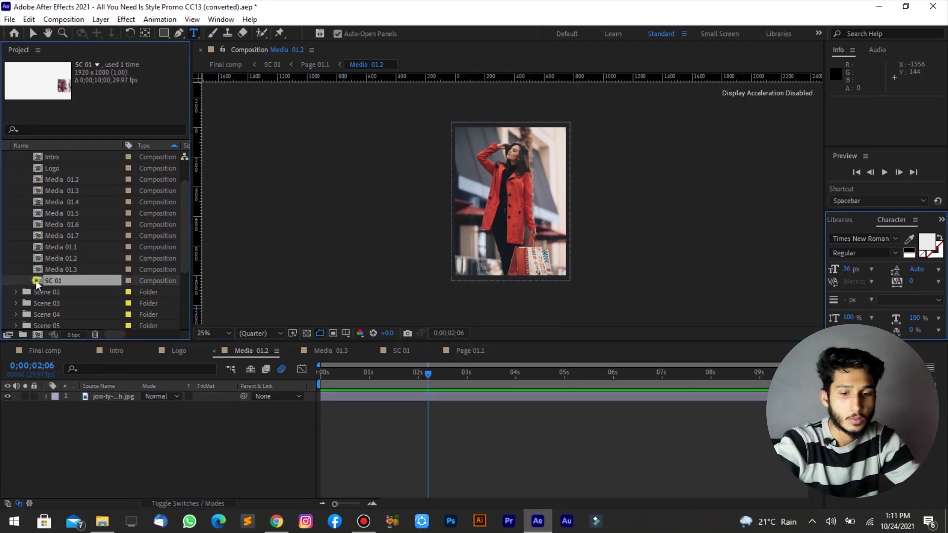
double_click(85, 447)
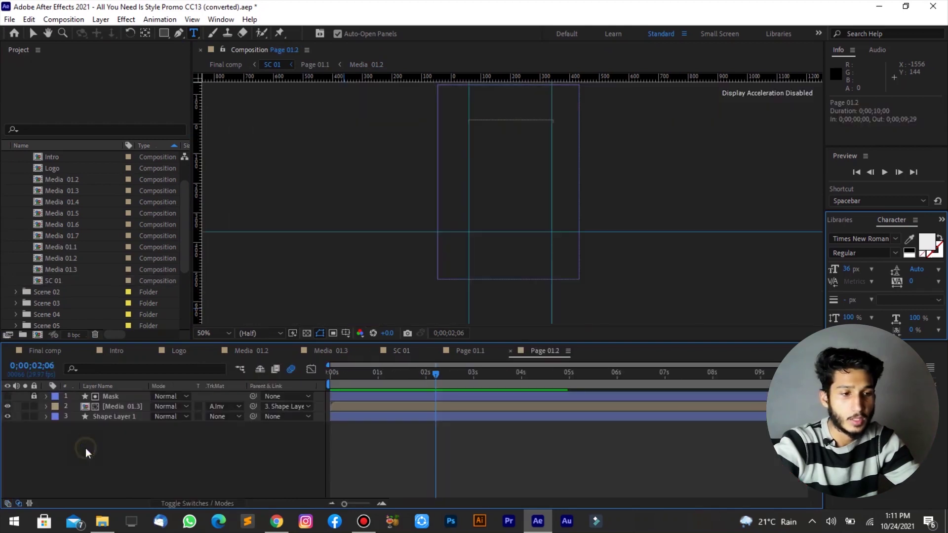
click(46, 407)
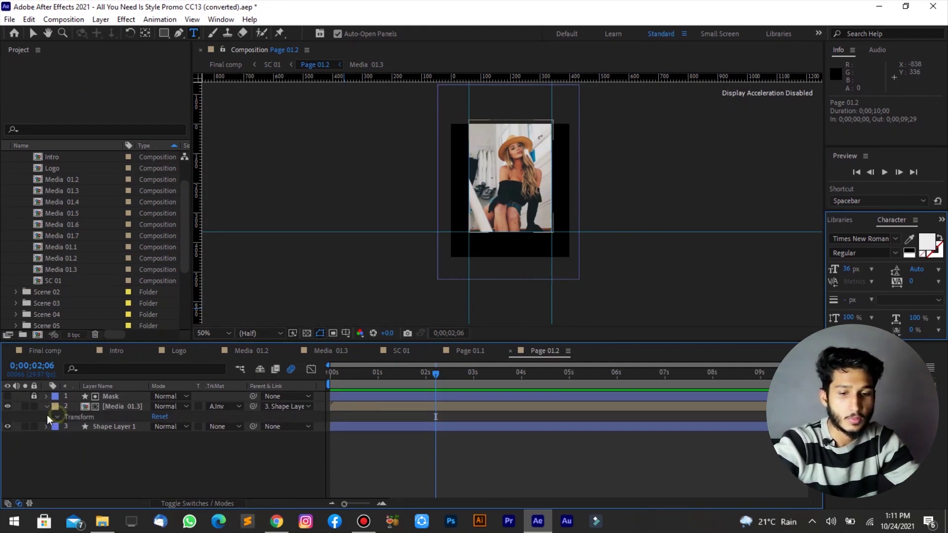
click(56, 416)
drag(170, 449, 153, 446)
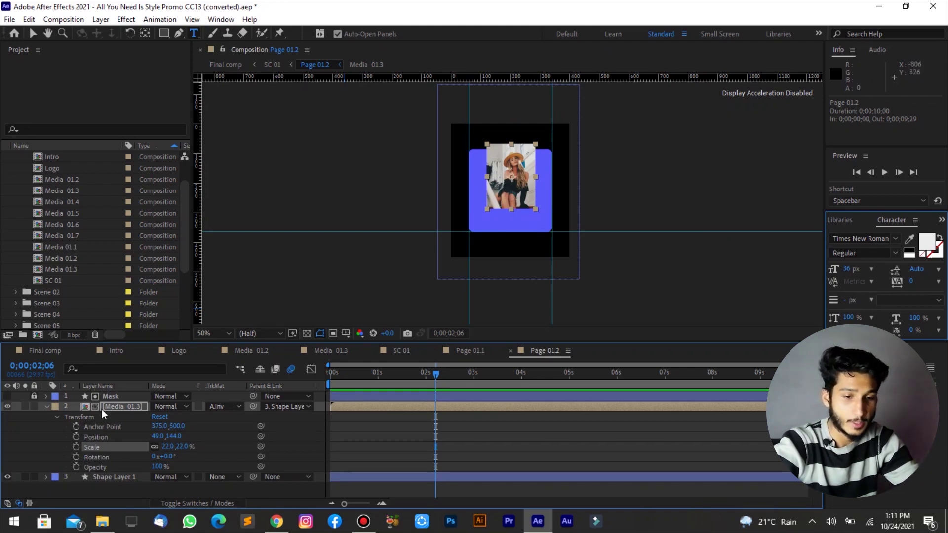
Adjust the hat photo in the viewer to 39.6% scale at position 43,246.
click(33, 33)
drag(510, 163, 493, 167)
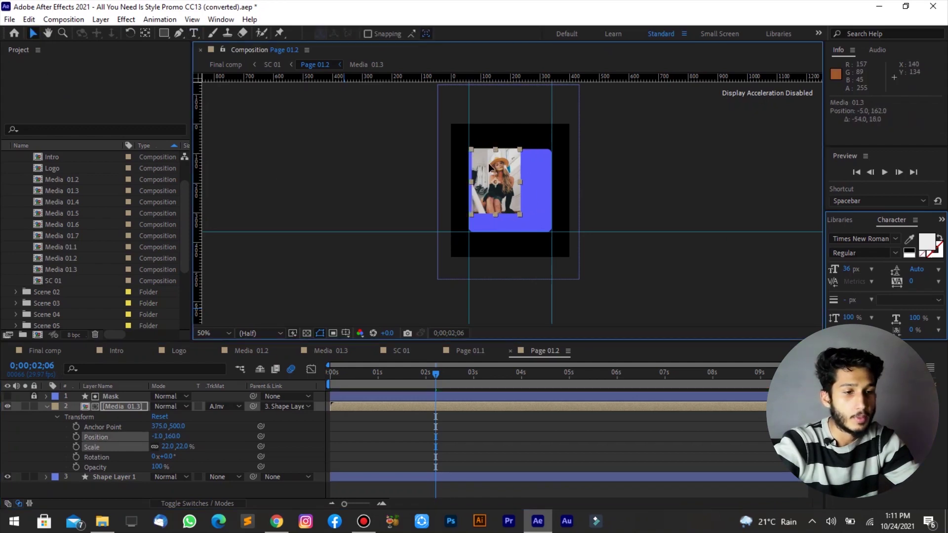
mouse_move(515, 217)
mouse_down()
mouse_move(554, 236)
mouse_move(548, 230)
mouse_up()
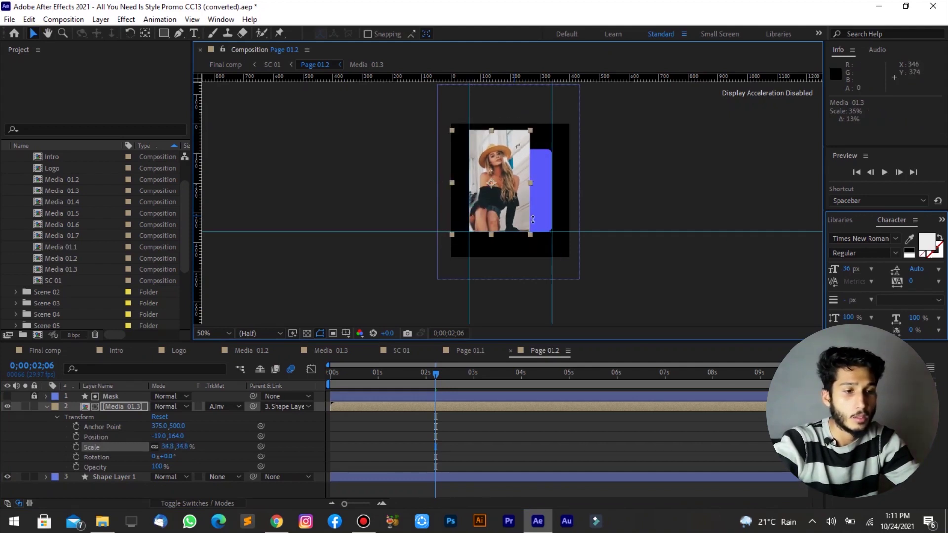
drag(500, 197, 520, 226)
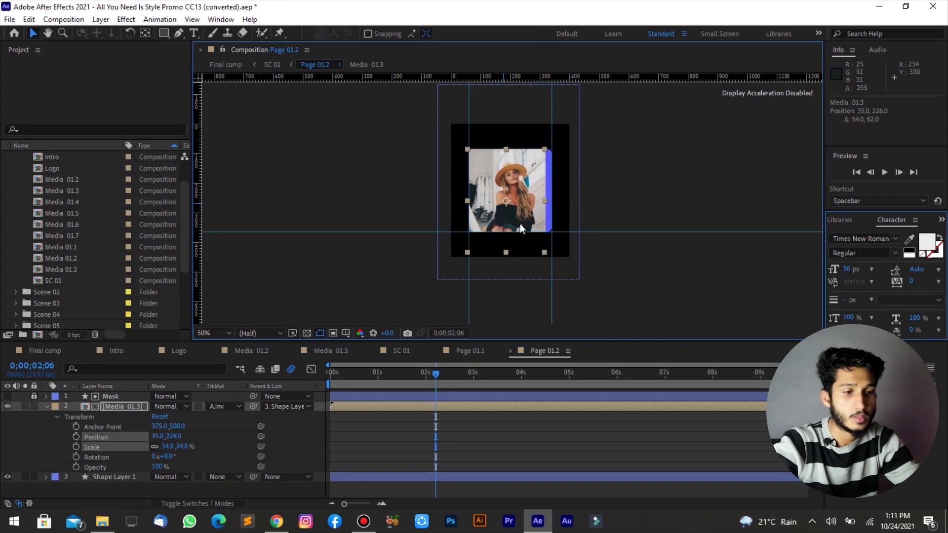
click(545, 251)
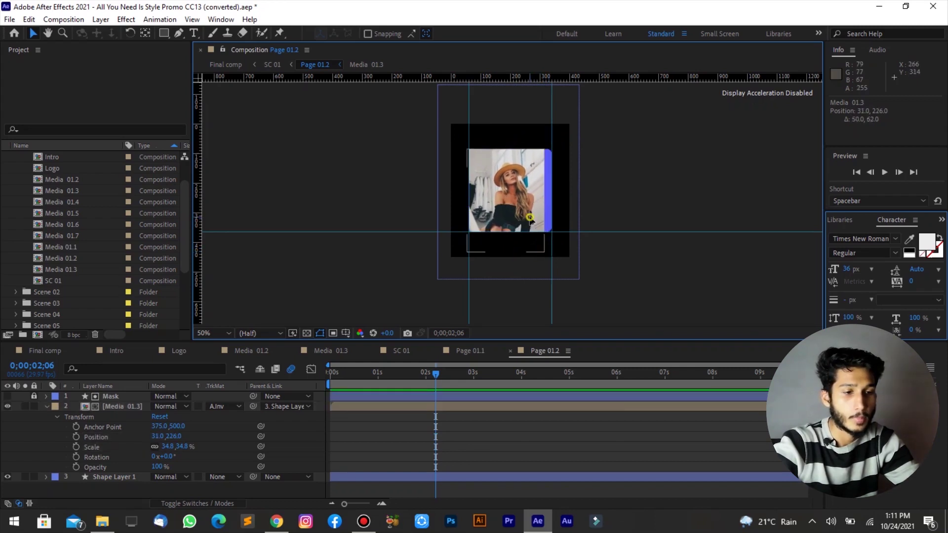
click(548, 253)
drag(546, 253, 555, 258)
drag(530, 208, 531, 207)
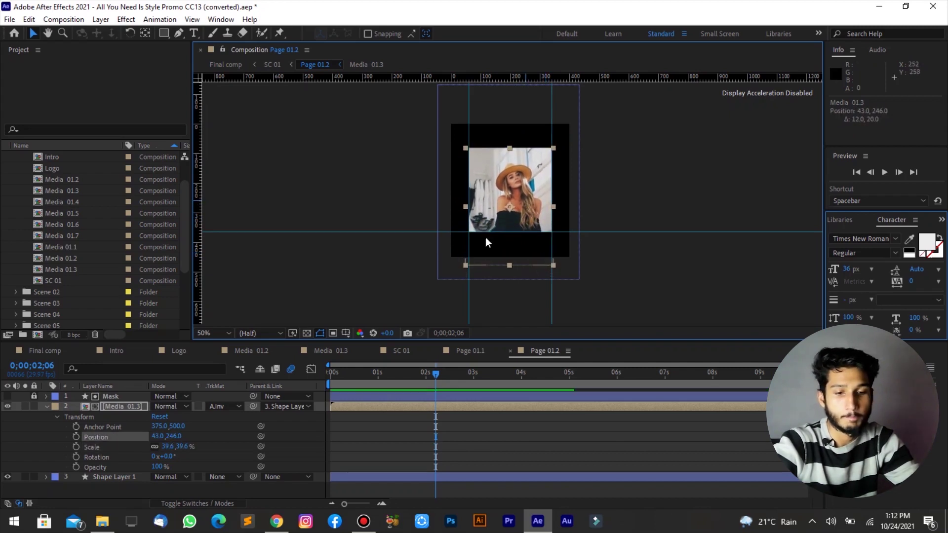
click(47, 406)
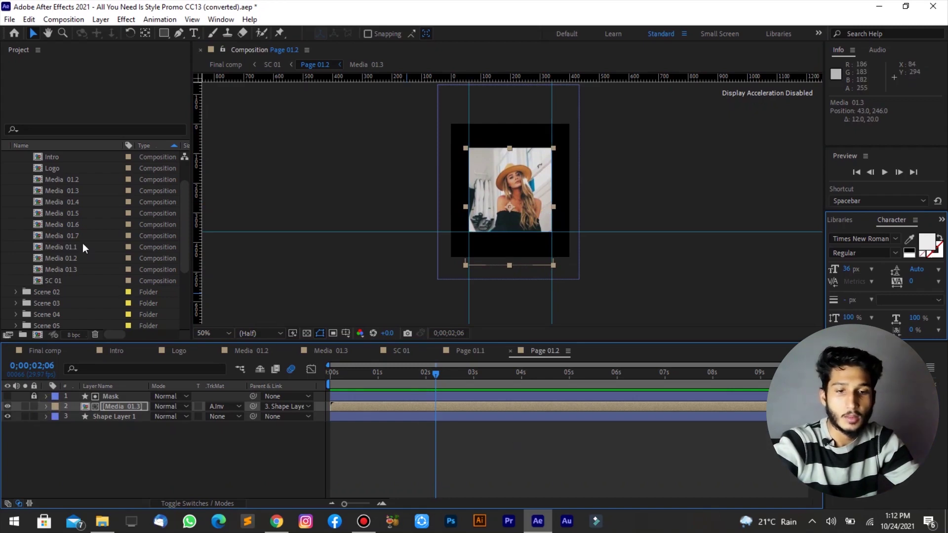
scroll(45, 276, down, 3)
double_click(25, 281)
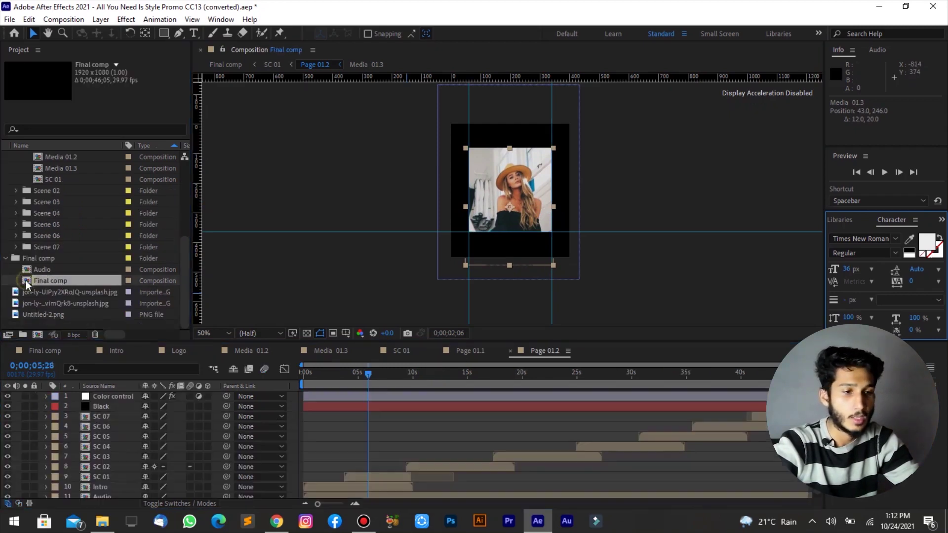
Play the Final comp, then open the Media 01.2, Media 01.3 and SC 01 compositions.
key(space)
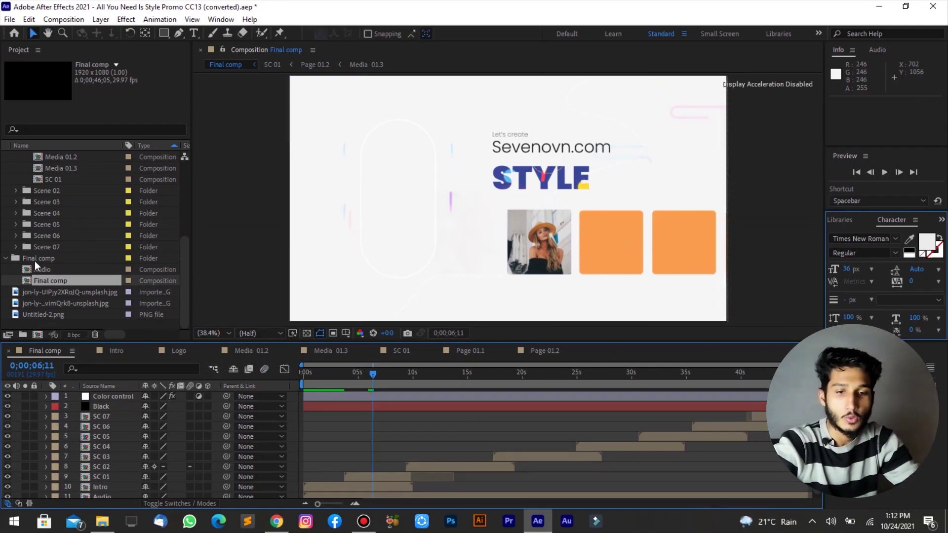
scroll(37, 265, up, 5)
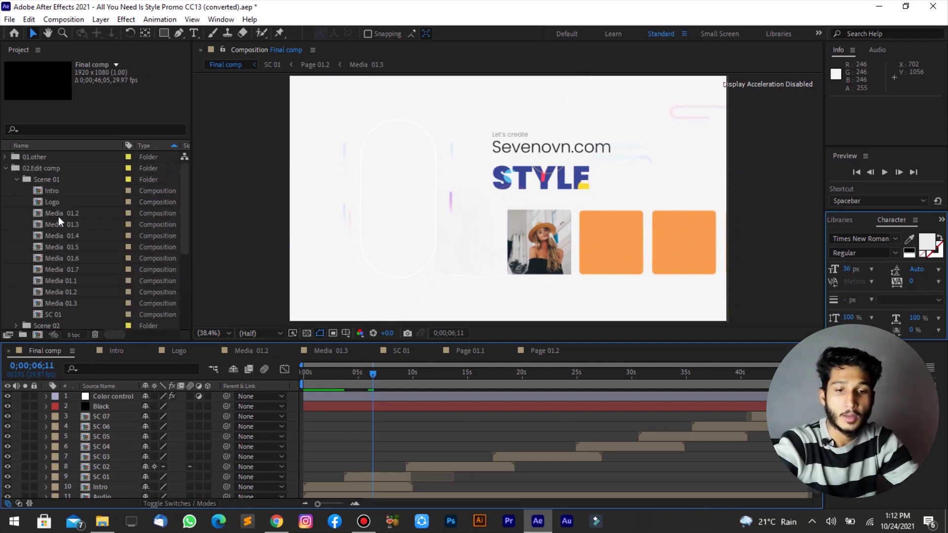
double_click(40, 214)
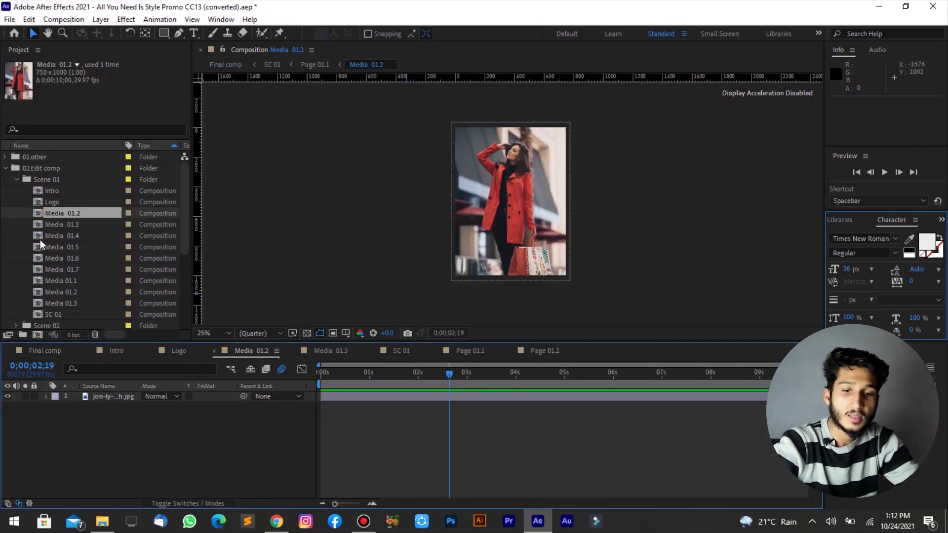
double_click(38, 226)
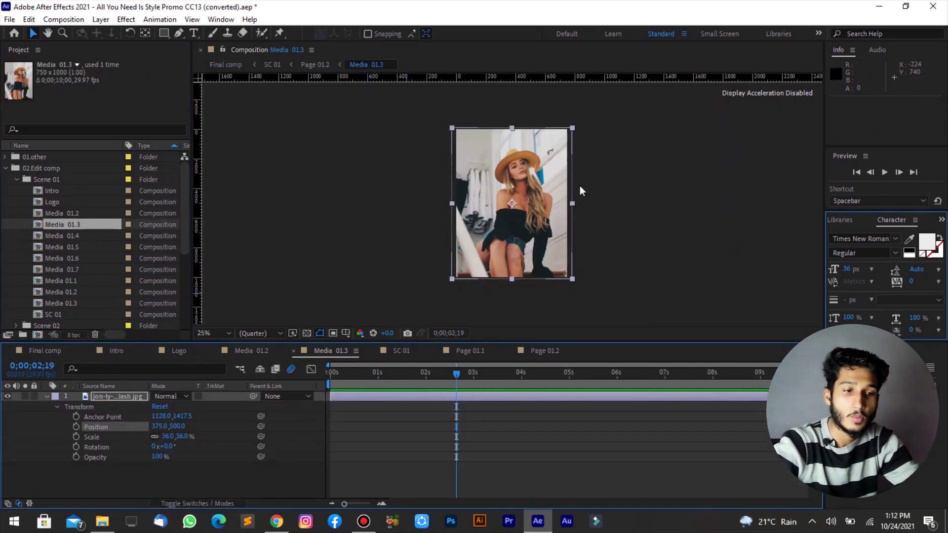
scroll(18, 188, down, 4)
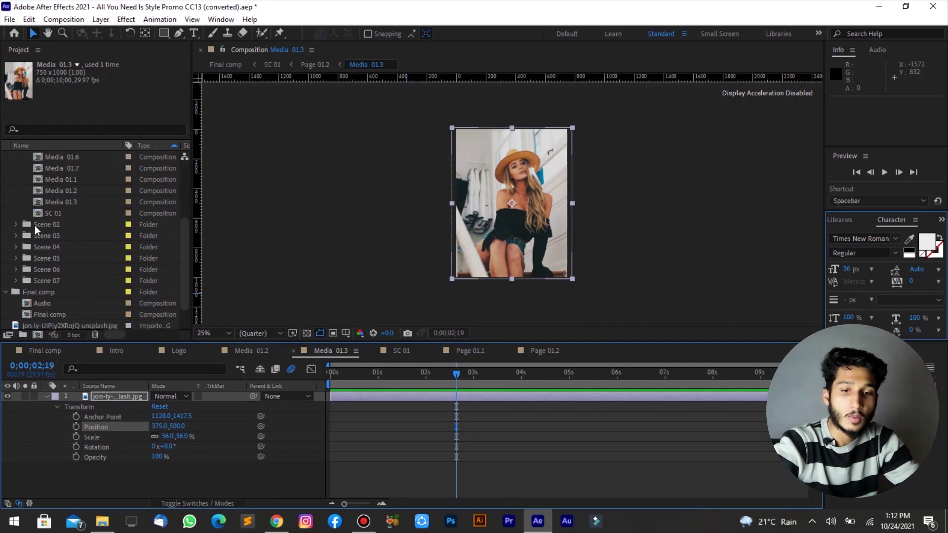
double_click(36, 215)
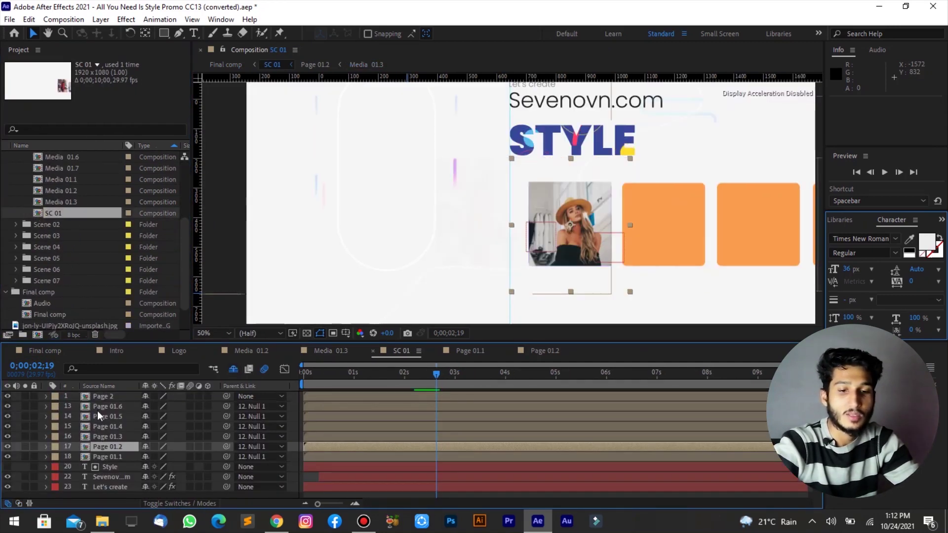
Check the Page 01 layers at 0;00;02;08 and open the Page 01.1 slot composition.
click(87, 457)
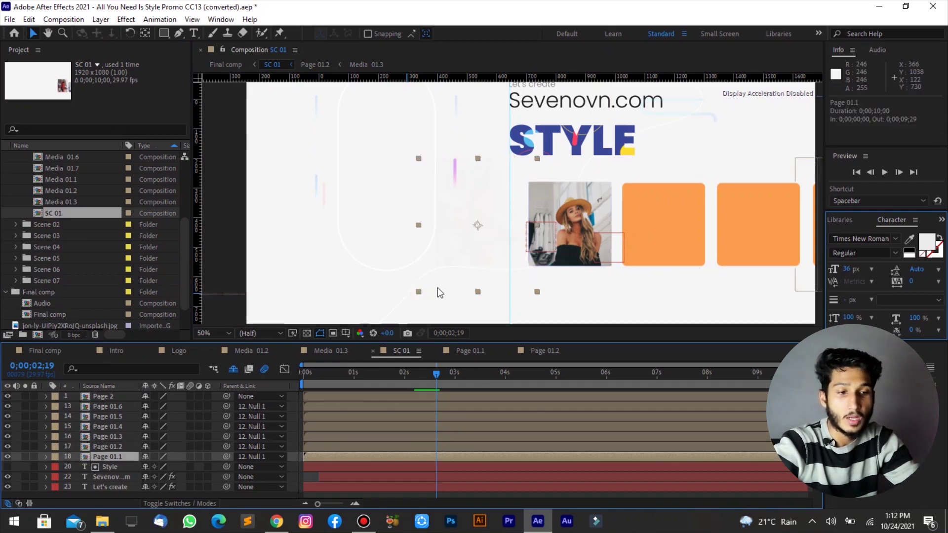
click(94, 436)
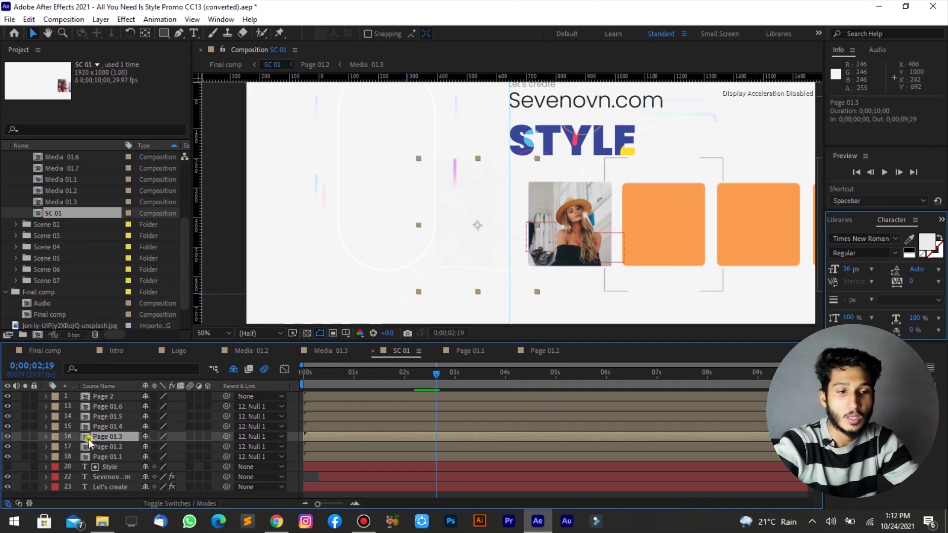
click(531, 244)
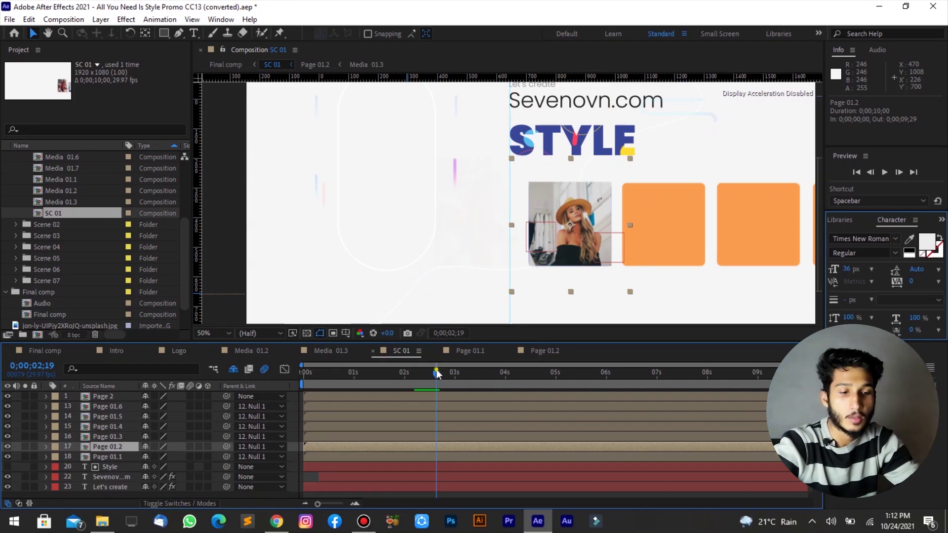
drag(436, 374, 418, 376)
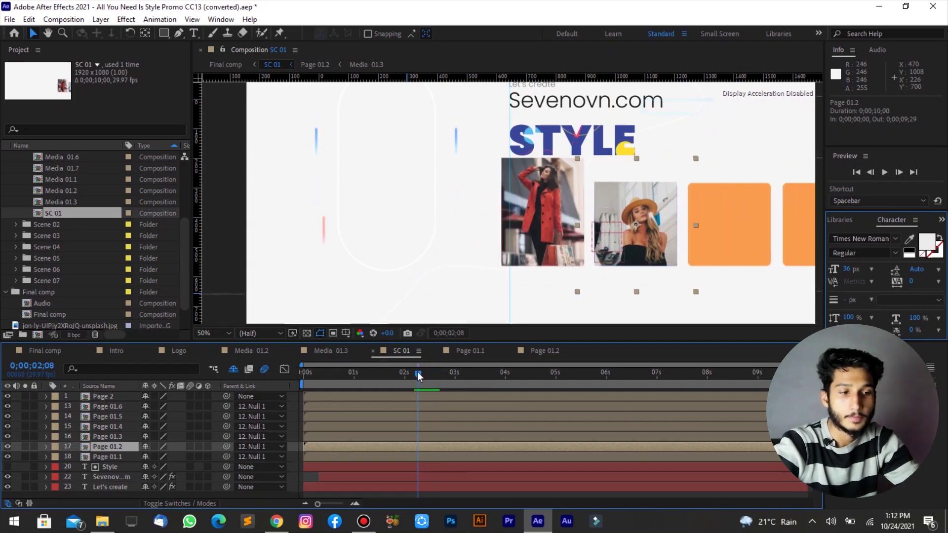
click(84, 457)
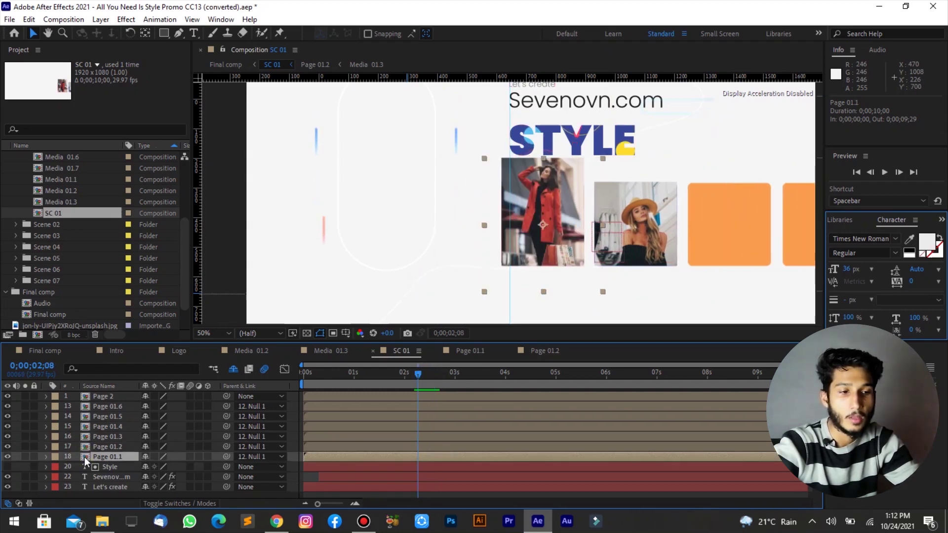
double_click(84, 457)
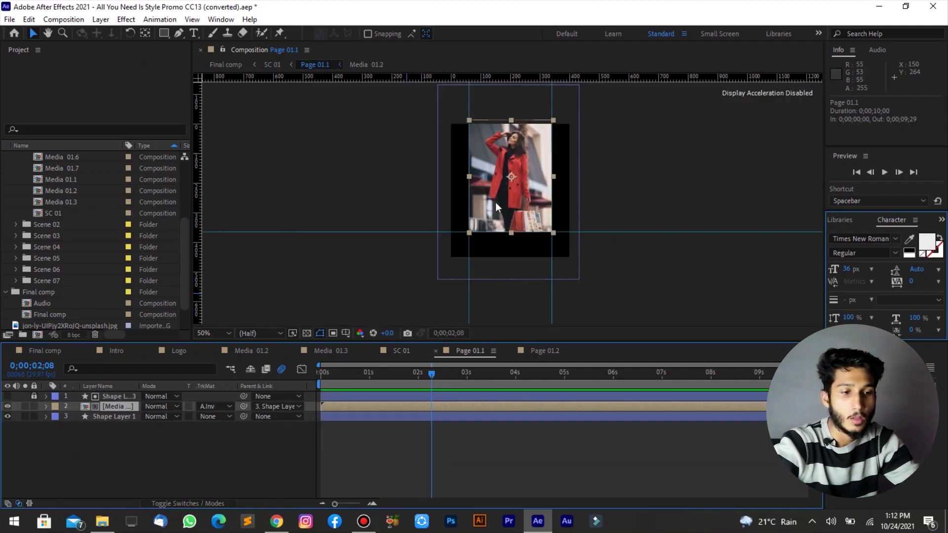
Enlarge the red-coat photo to about 46% and reposition it to 47,278 in its frame.
mouse_move(529, 273)
mouse_down()
mouse_move(525, 205)
mouse_move(481, 206)
mouse_move(487, 236)
mouse_up()
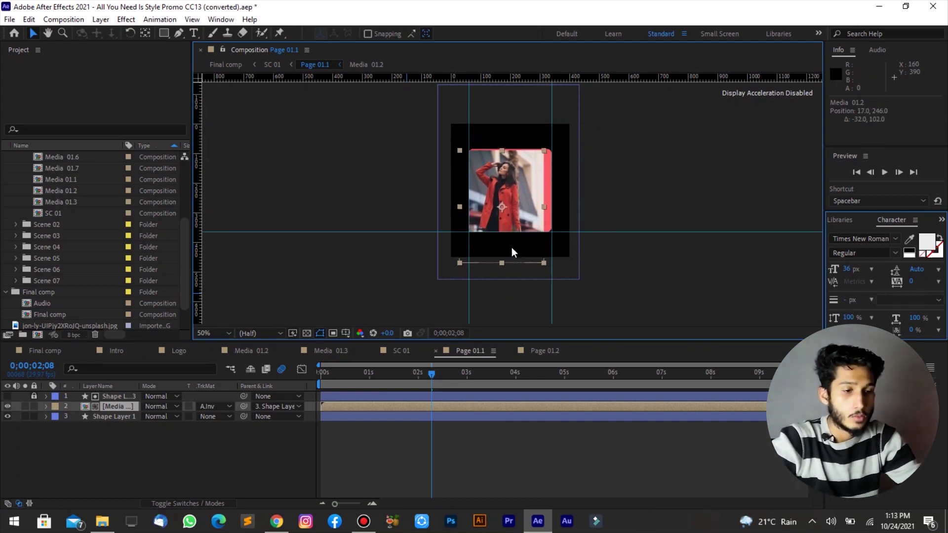
click(543, 261)
click(545, 258)
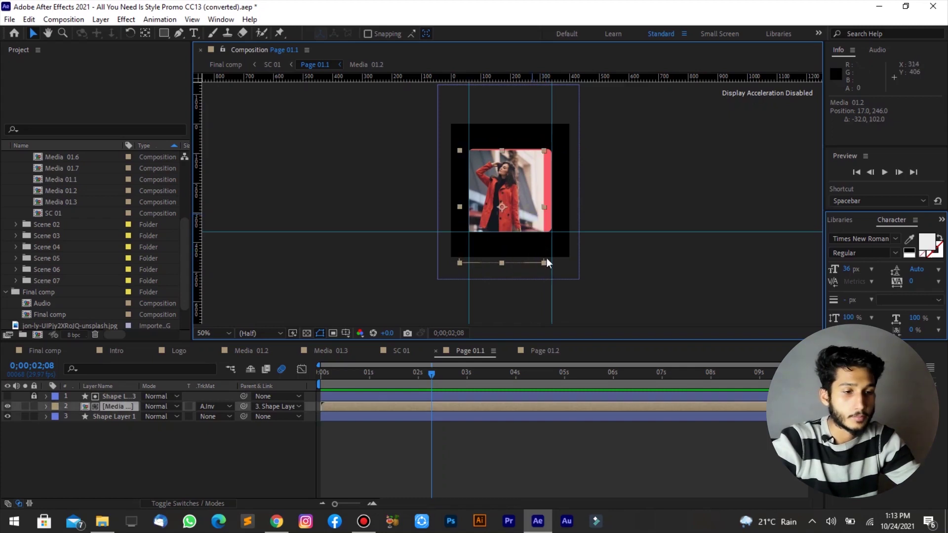
drag(544, 260, 559, 273)
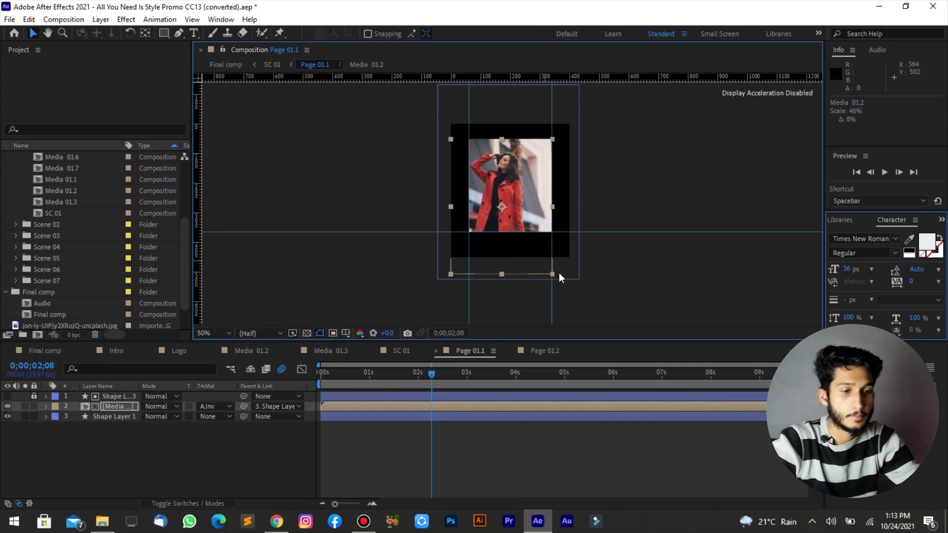
drag(507, 197, 515, 206)
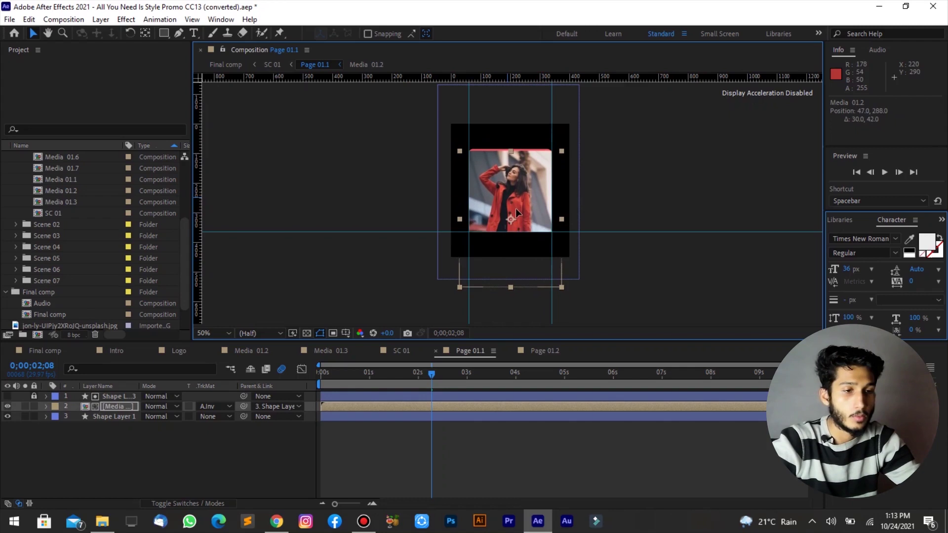
drag(515, 207, 515, 205)
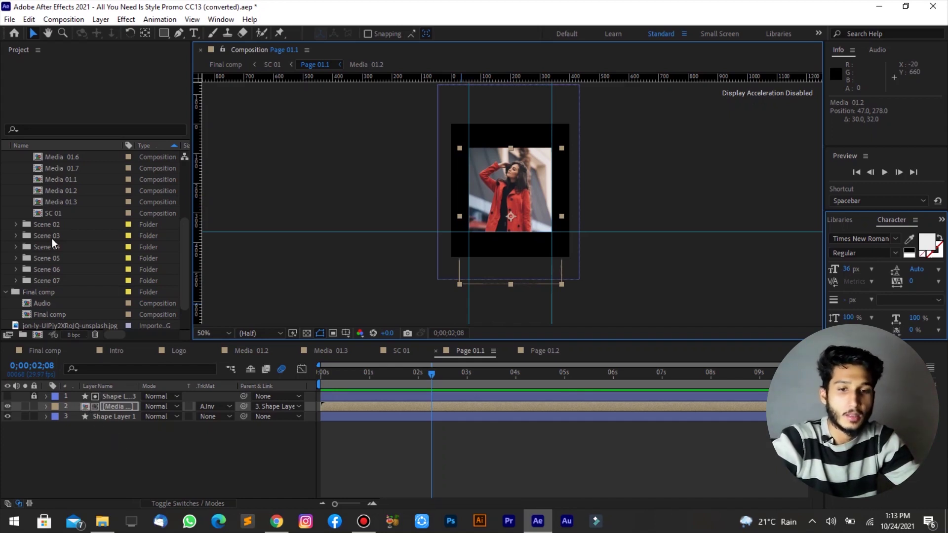
scroll(35, 202, up, 5)
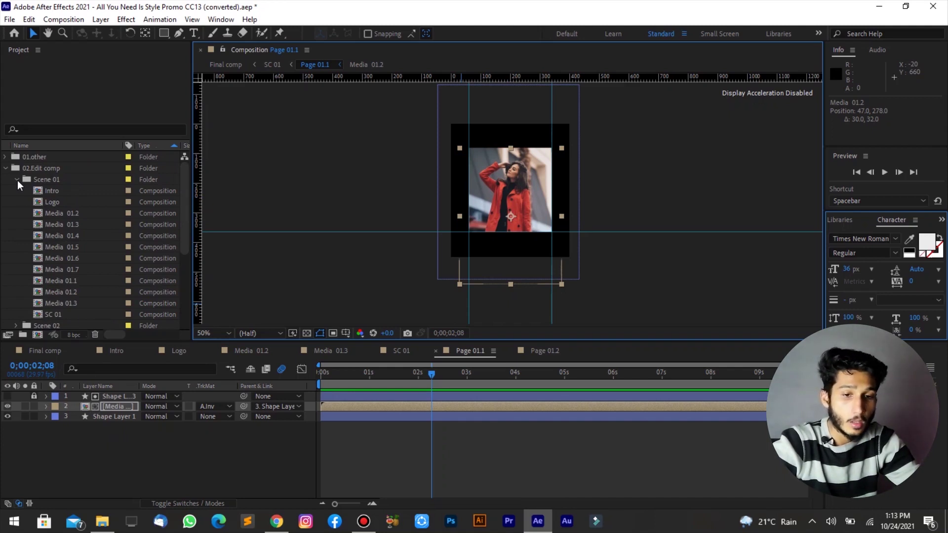
Expand Scene 02 and review its Media 02, SC 02 and Page 02.2 compositions.
scroll(58, 309, down, 5)
scroll(37, 268, up, 5)
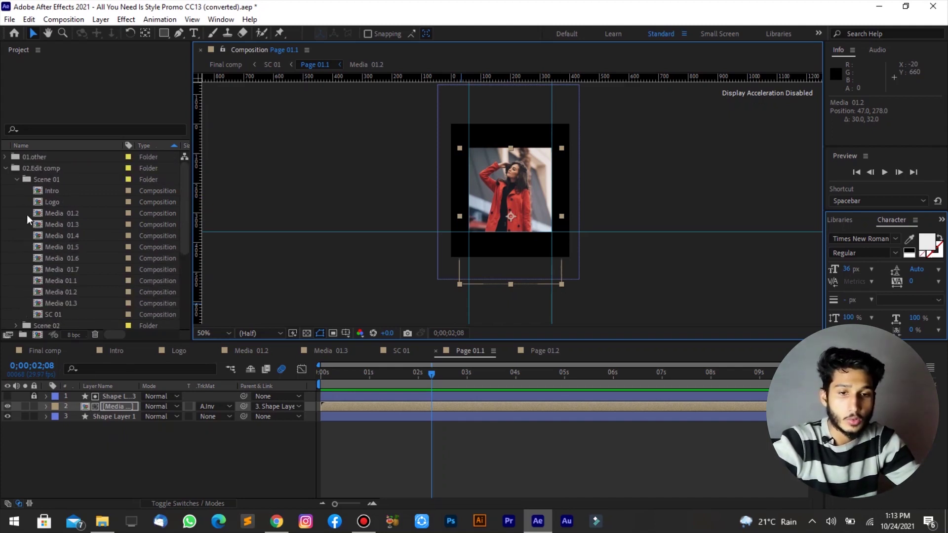
click(16, 180)
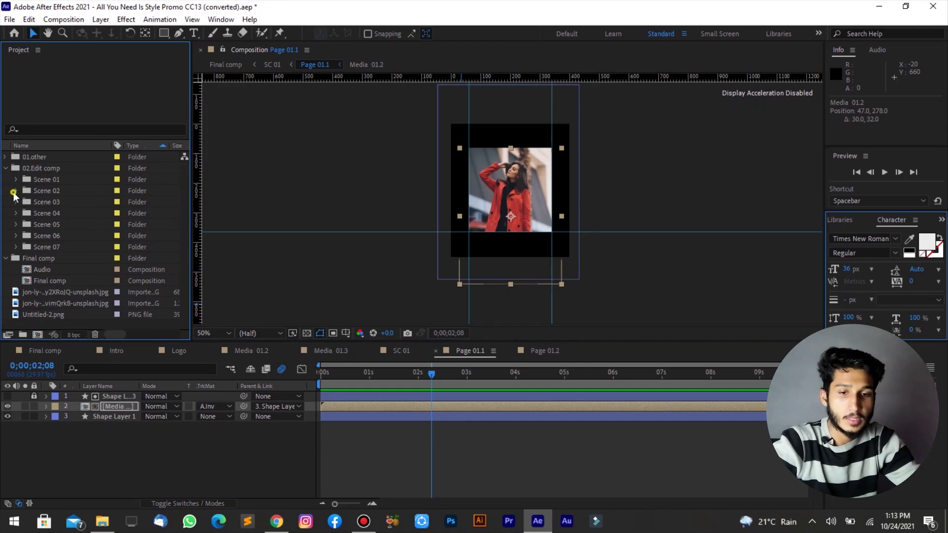
click(14, 191)
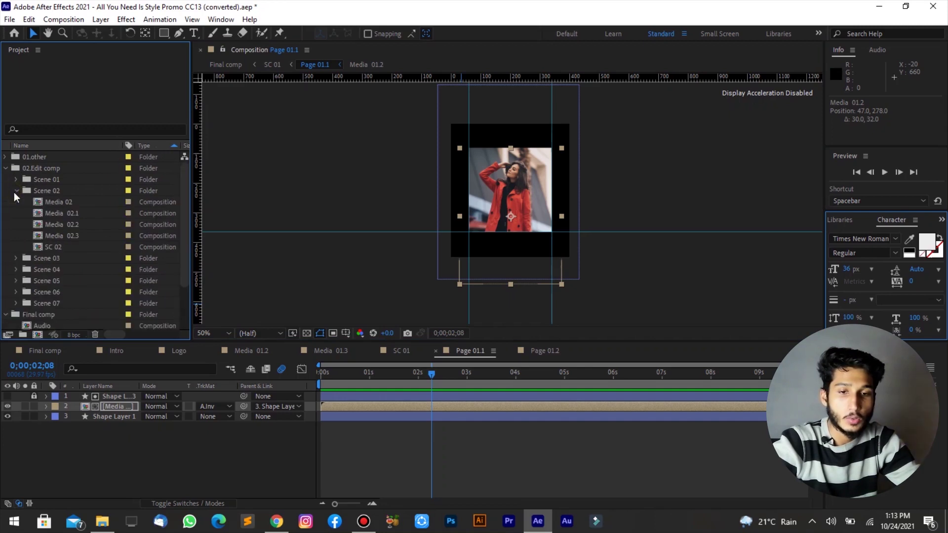
double_click(37, 203)
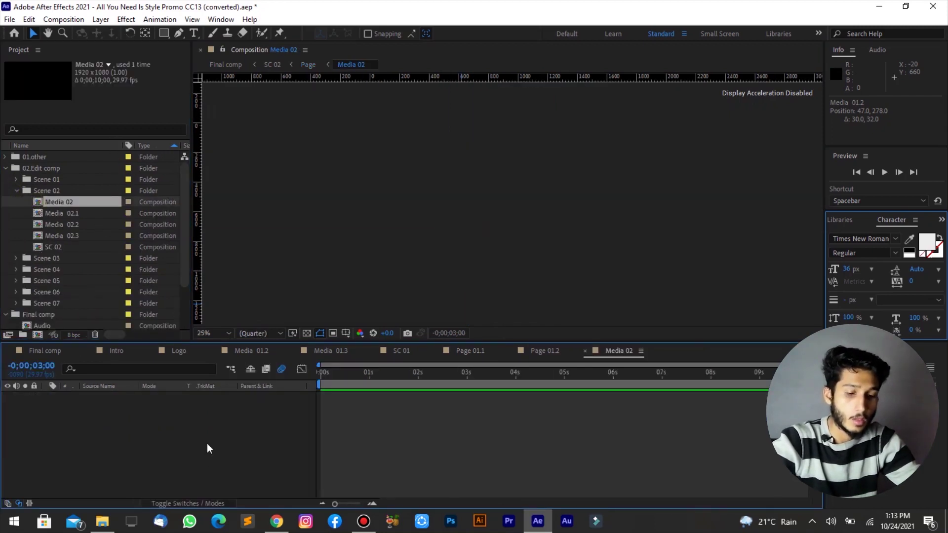
drag(334, 408, 342, 408)
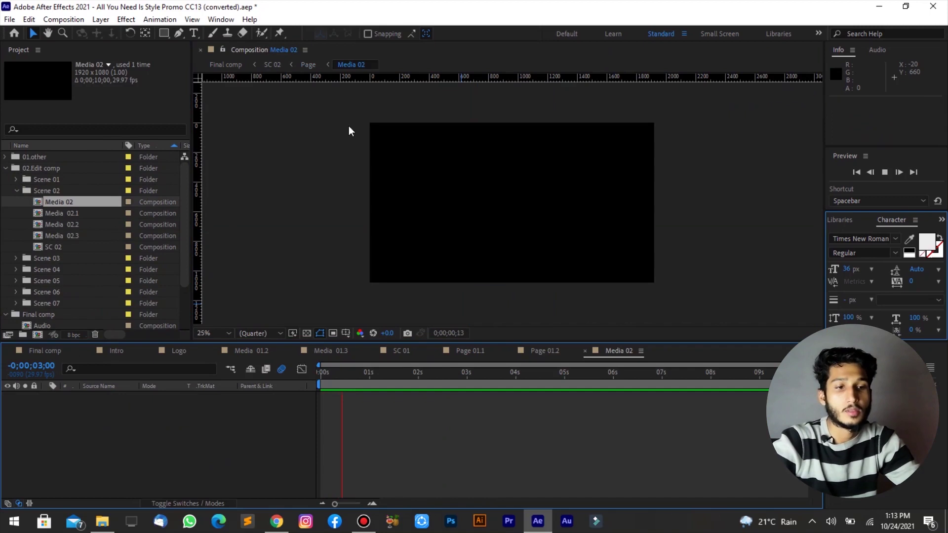
click(38, 216)
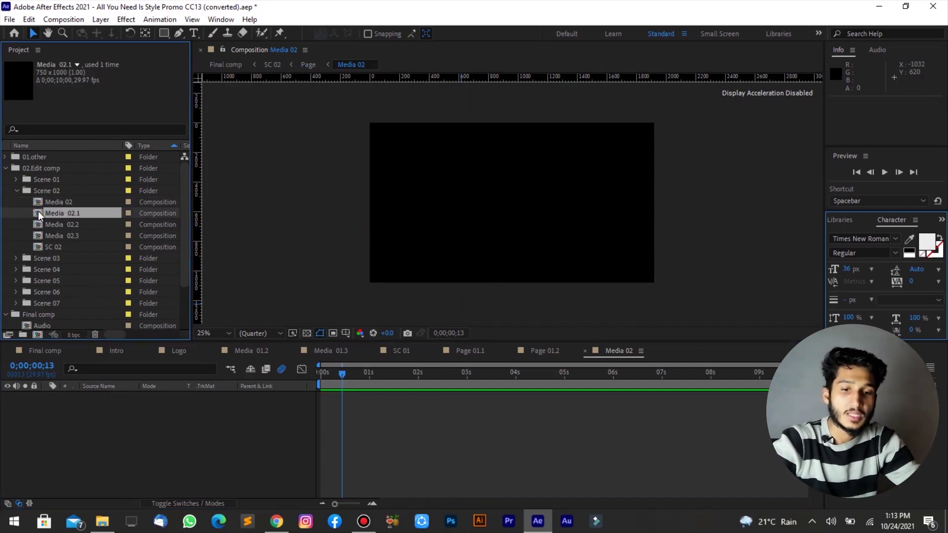
double_click(39, 247)
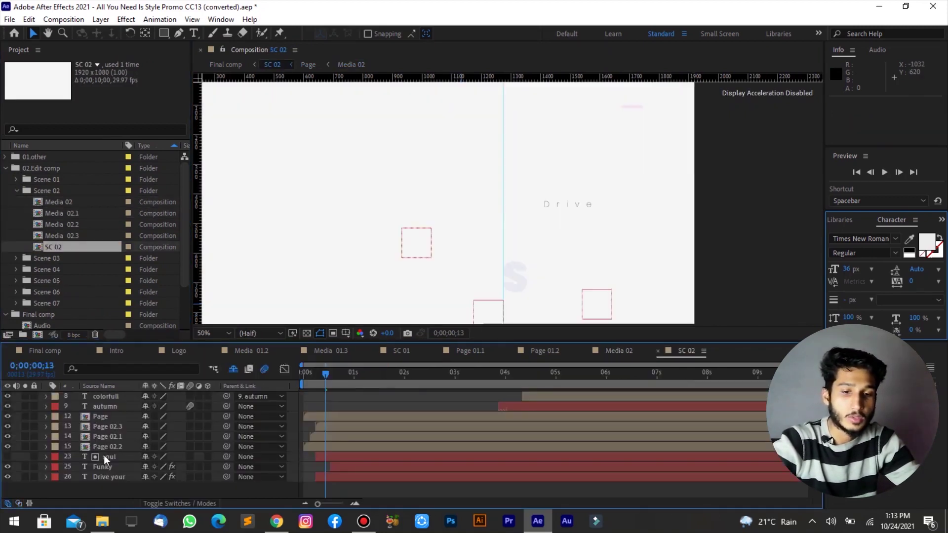
double_click(85, 446)
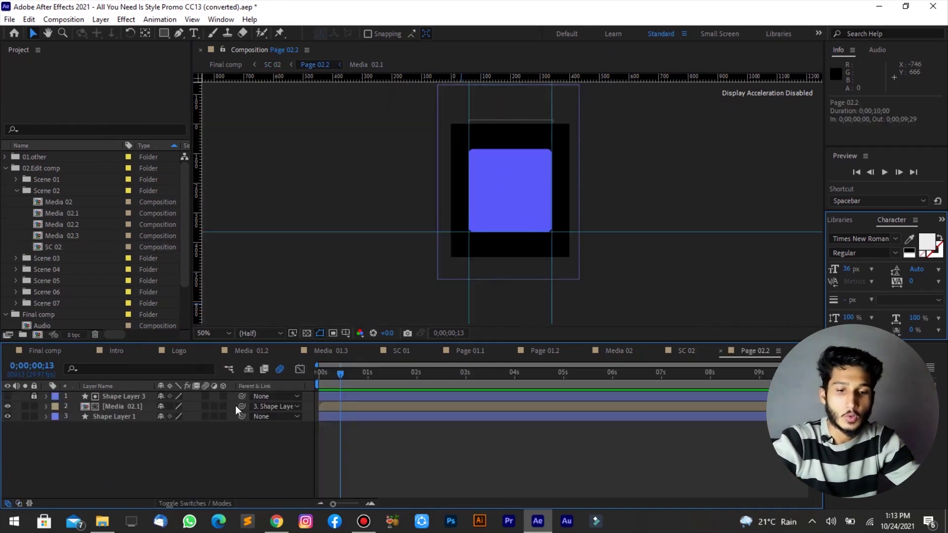
Collapse Scene 02, expand the Scene 07 folder and open SC 07.
click(16, 191)
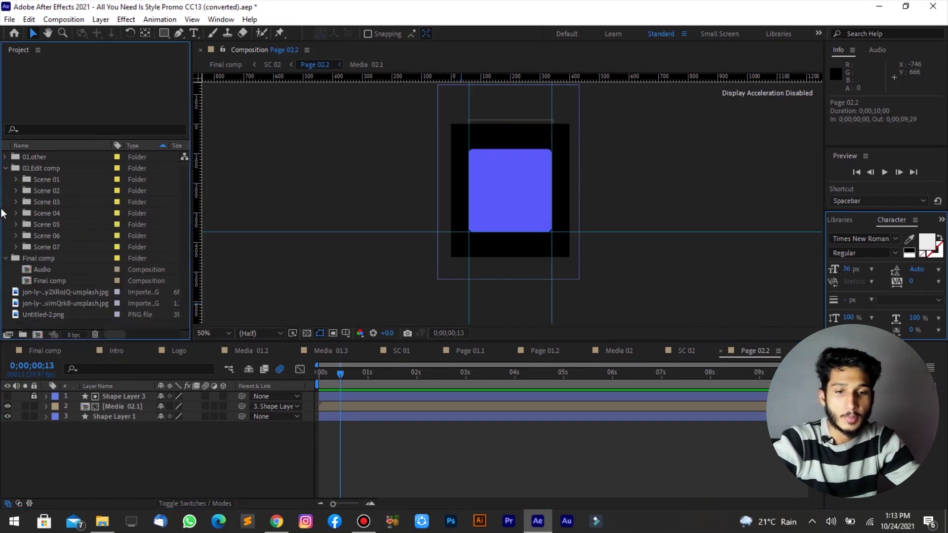
click(15, 202)
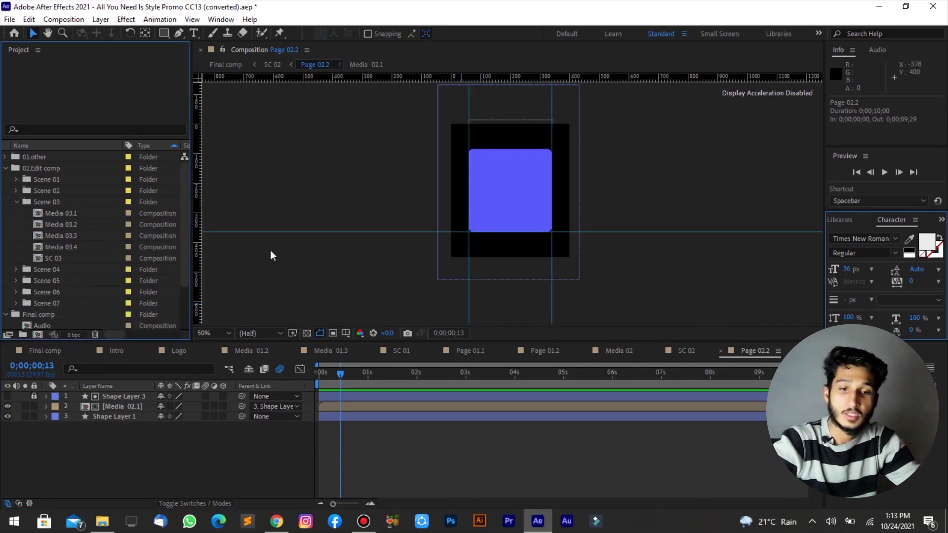
click(16, 202)
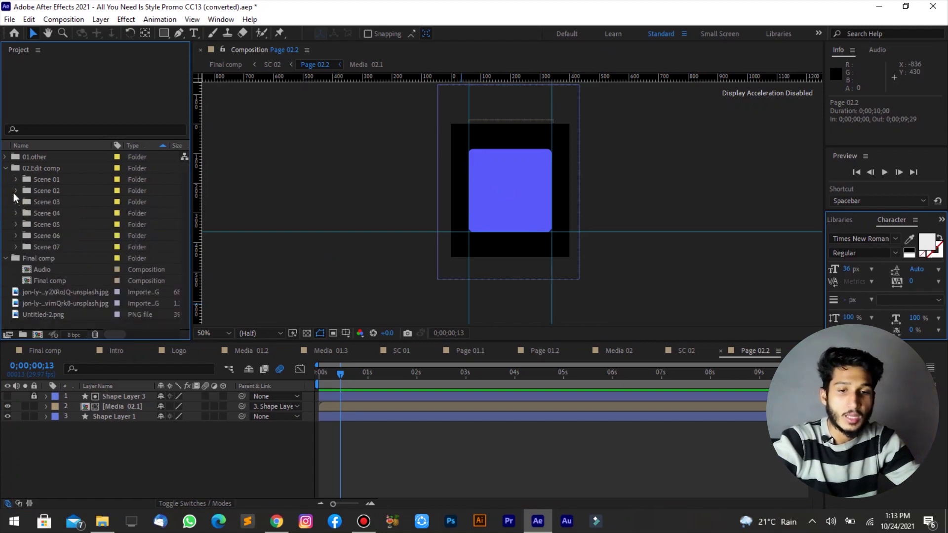
click(16, 247)
click(35, 259)
double_click(34, 260)
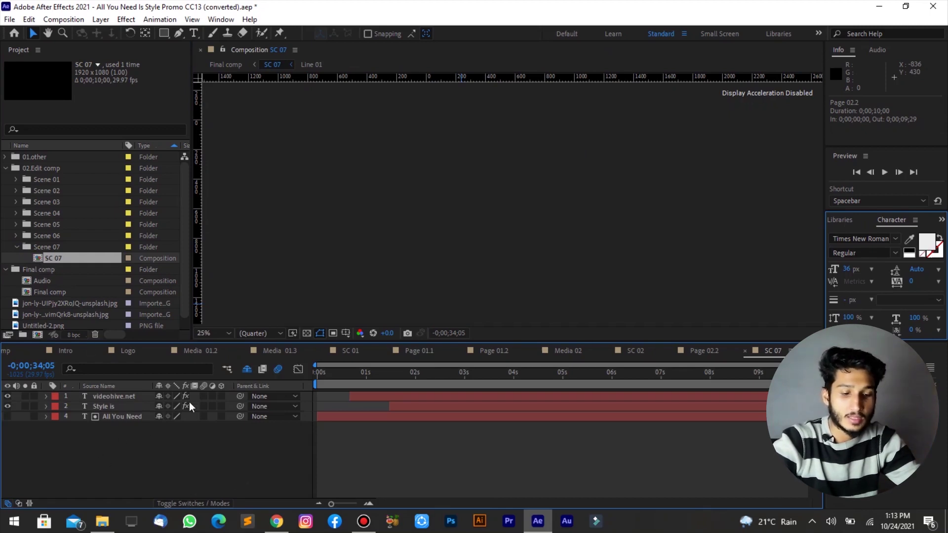
Preview the SC 07 closing scene, then switch to the Final comp composition.
key(space)
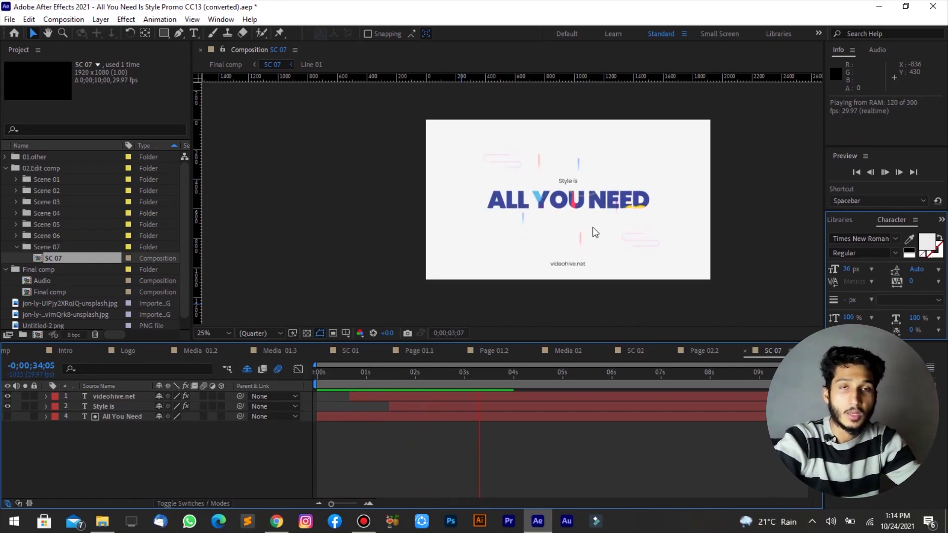
key(space)
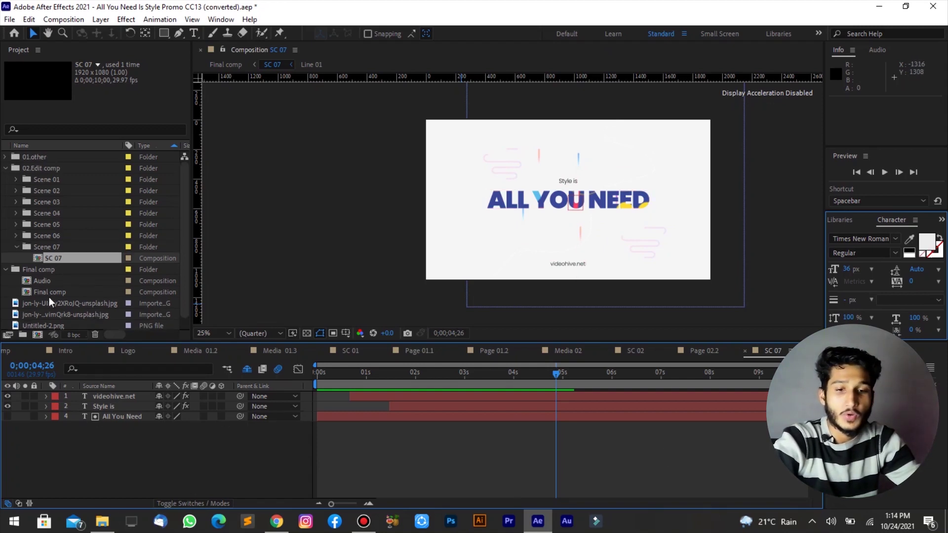
double_click(26, 293)
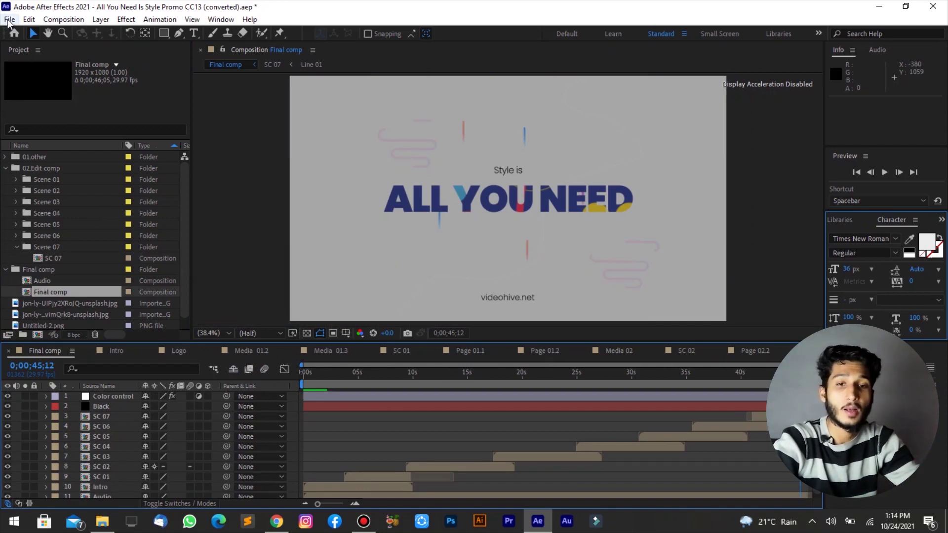
click(9, 20)
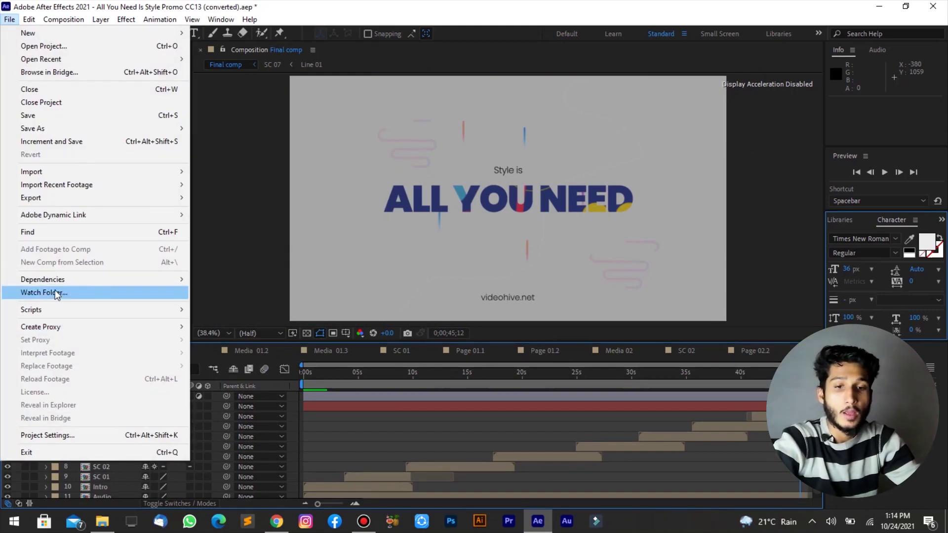
Add Final comp to the Render Queue and open its AVI output module settings.
mouse_move(53, 187)
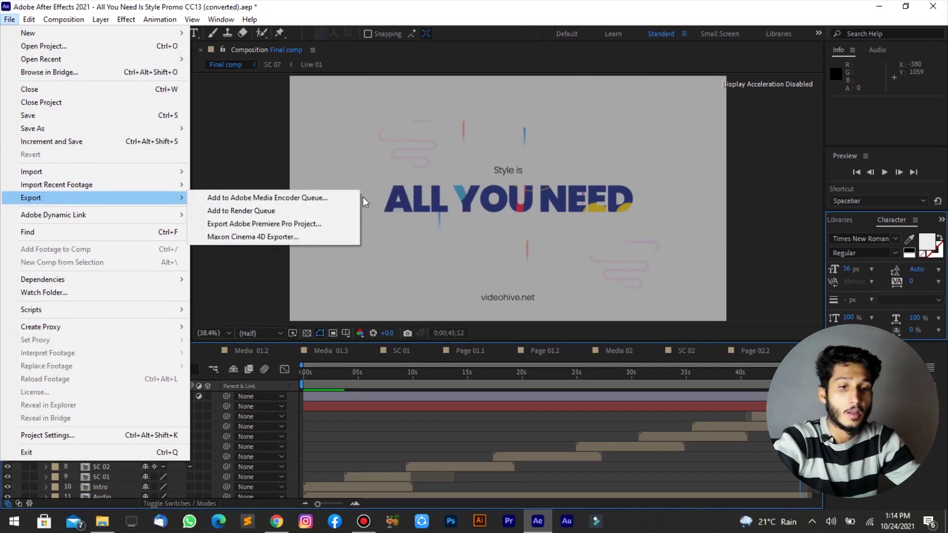
click(304, 211)
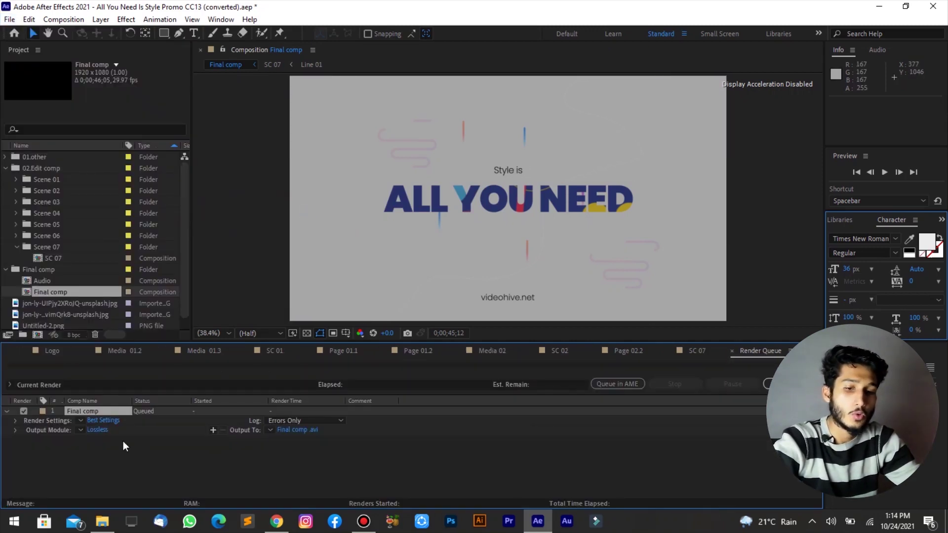
click(100, 432)
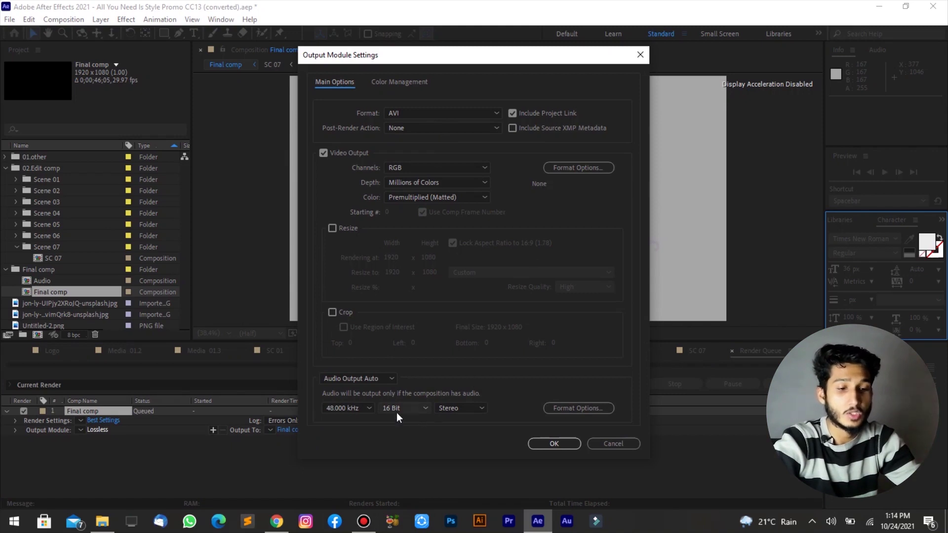
click(617, 444)
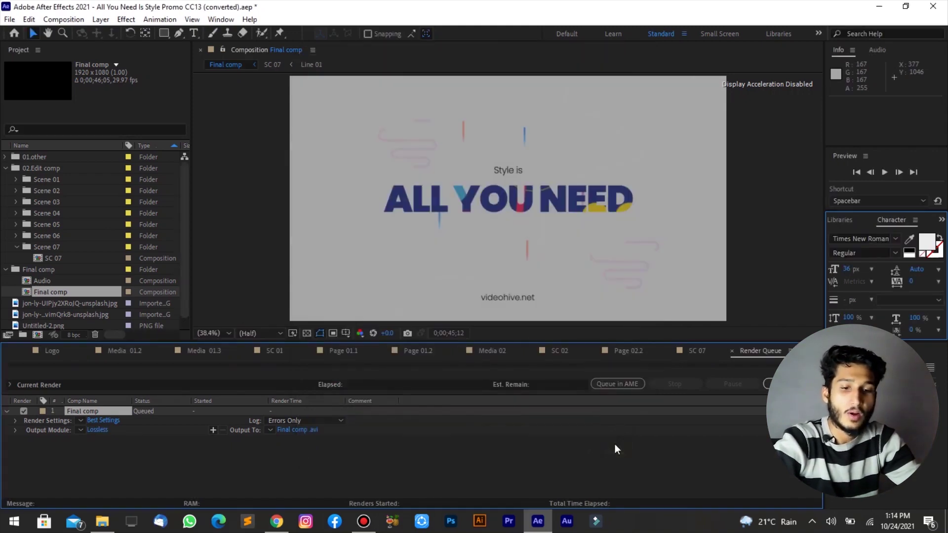
click(298, 431)
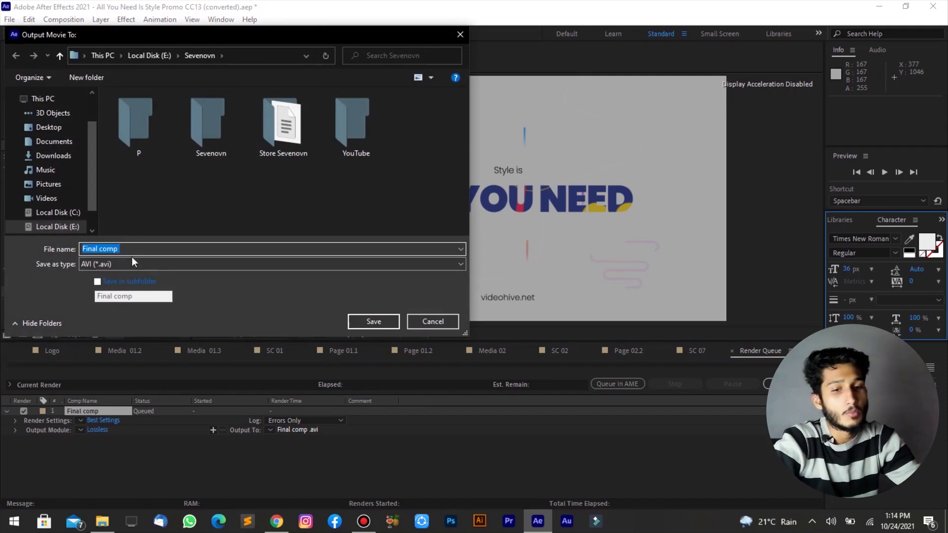
click(61, 218)
click(59, 227)
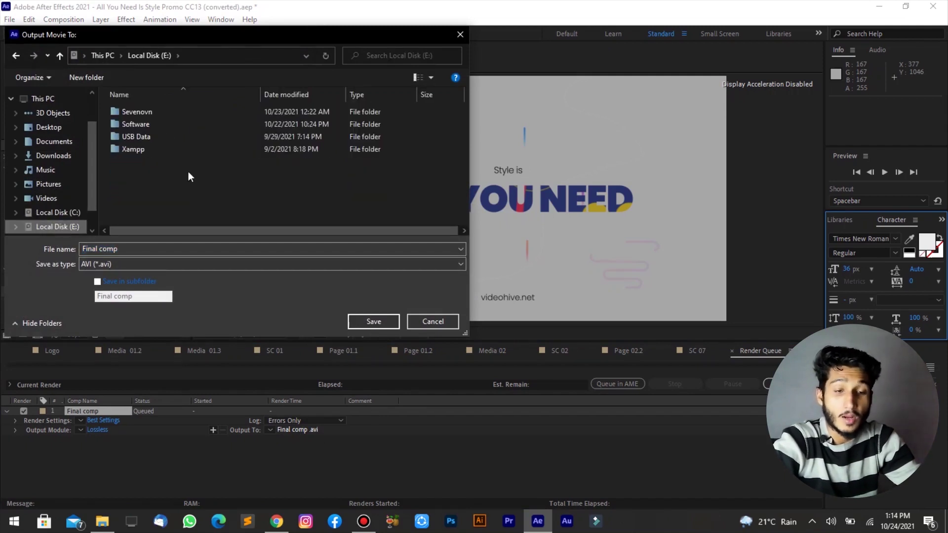
click(448, 321)
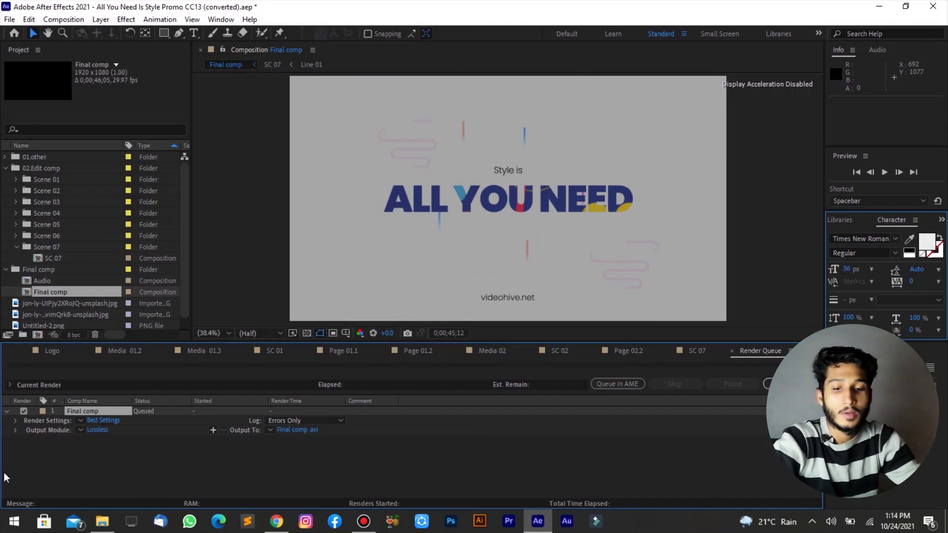